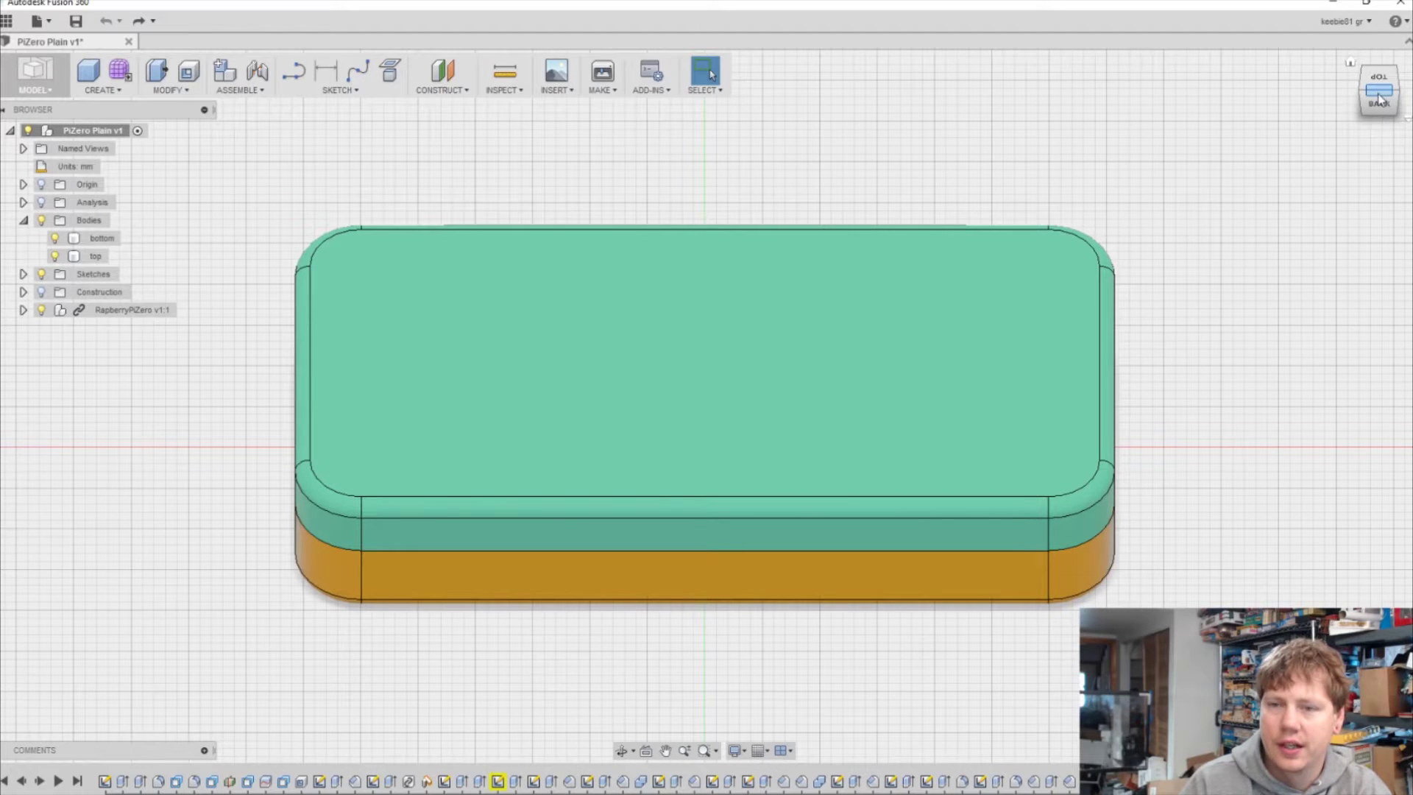
pyautogui.keyDown('shift'); pyautogui.moveTo(706, 456); pyautogui.dragTo(758, 221, button='middle'); pyautogui.keyUp('shift')
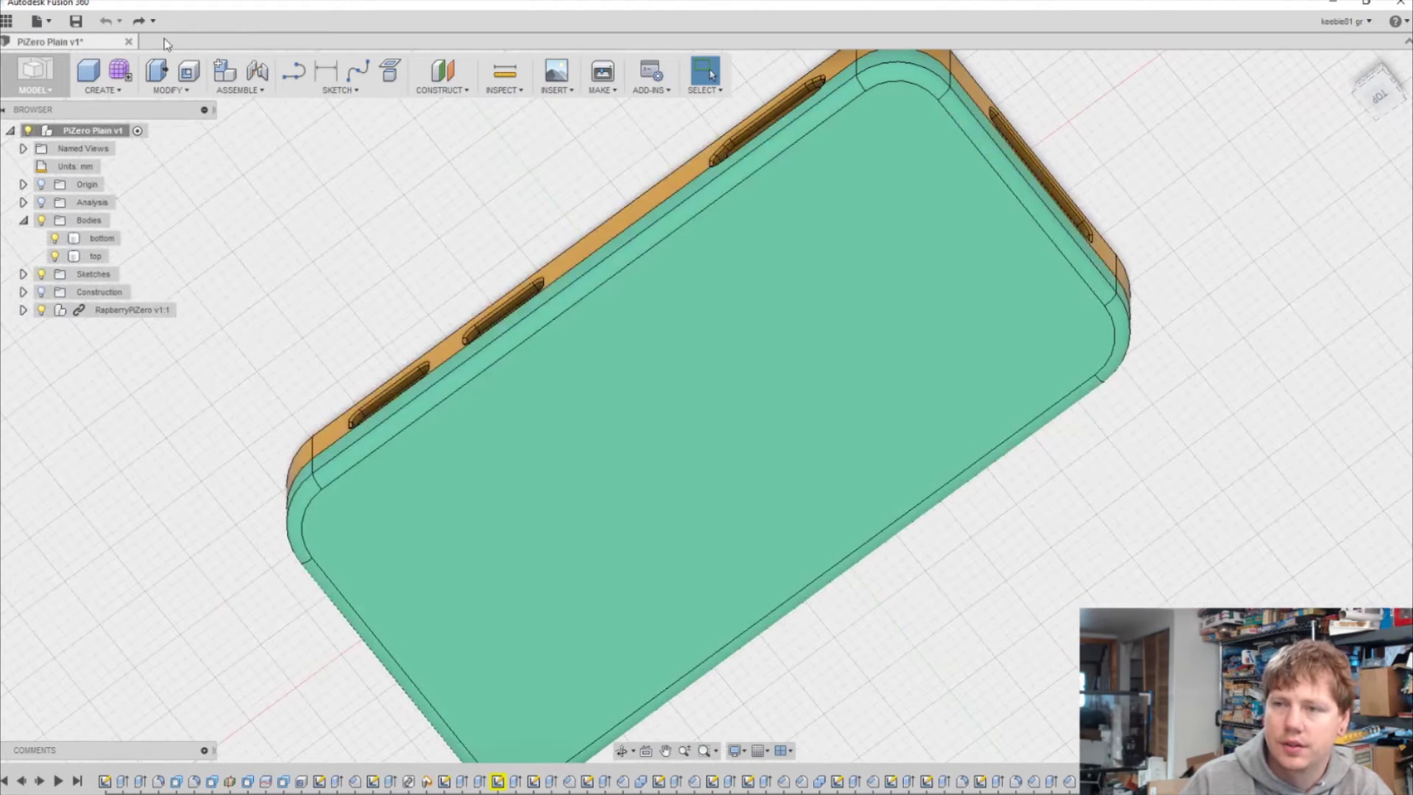
pyautogui.click(1351, 63)
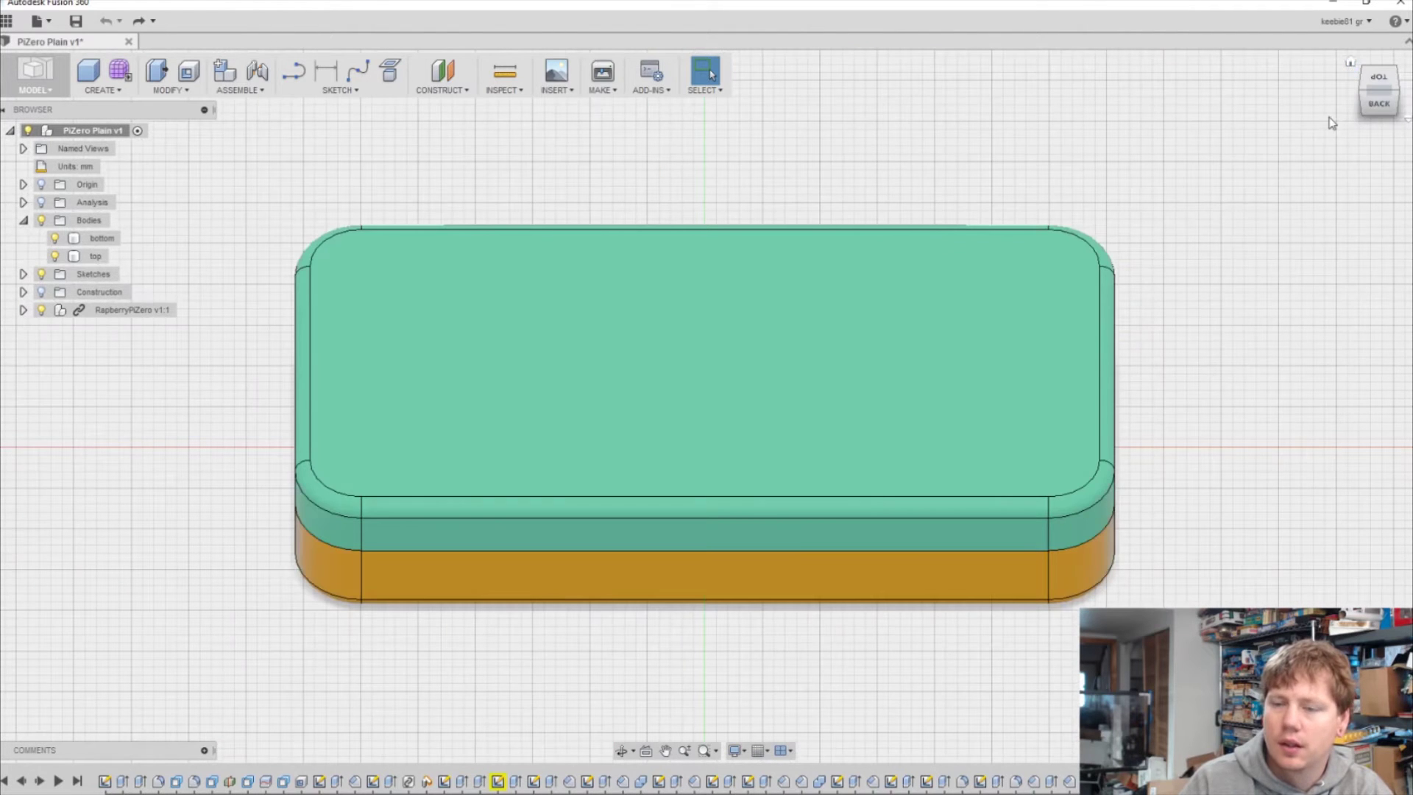
pyautogui.click(991, 257)
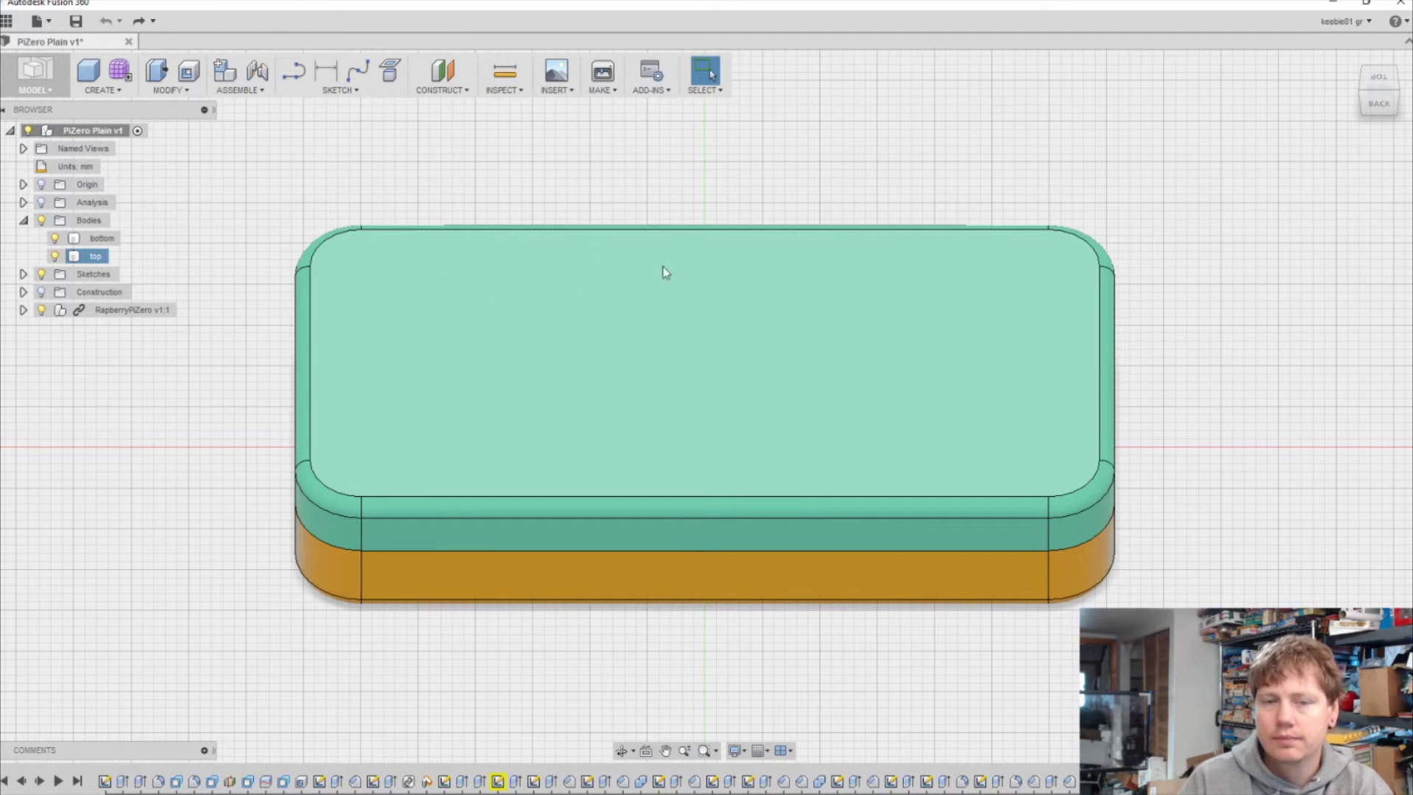
pyautogui.click(435, 218)
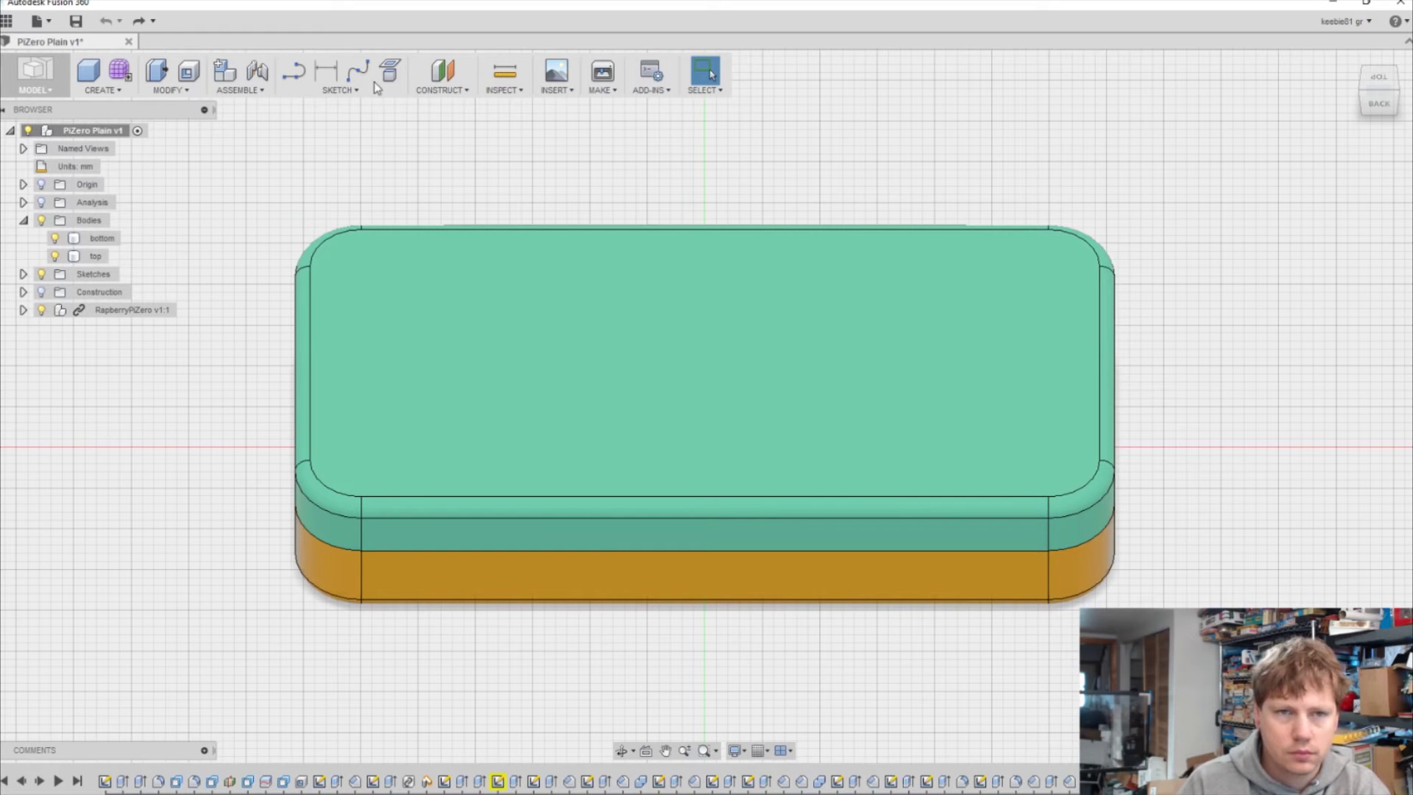
# Step: Project the lid's top face and its four corner mounting holes into a new sketch
pyautogui.click(388, 79)
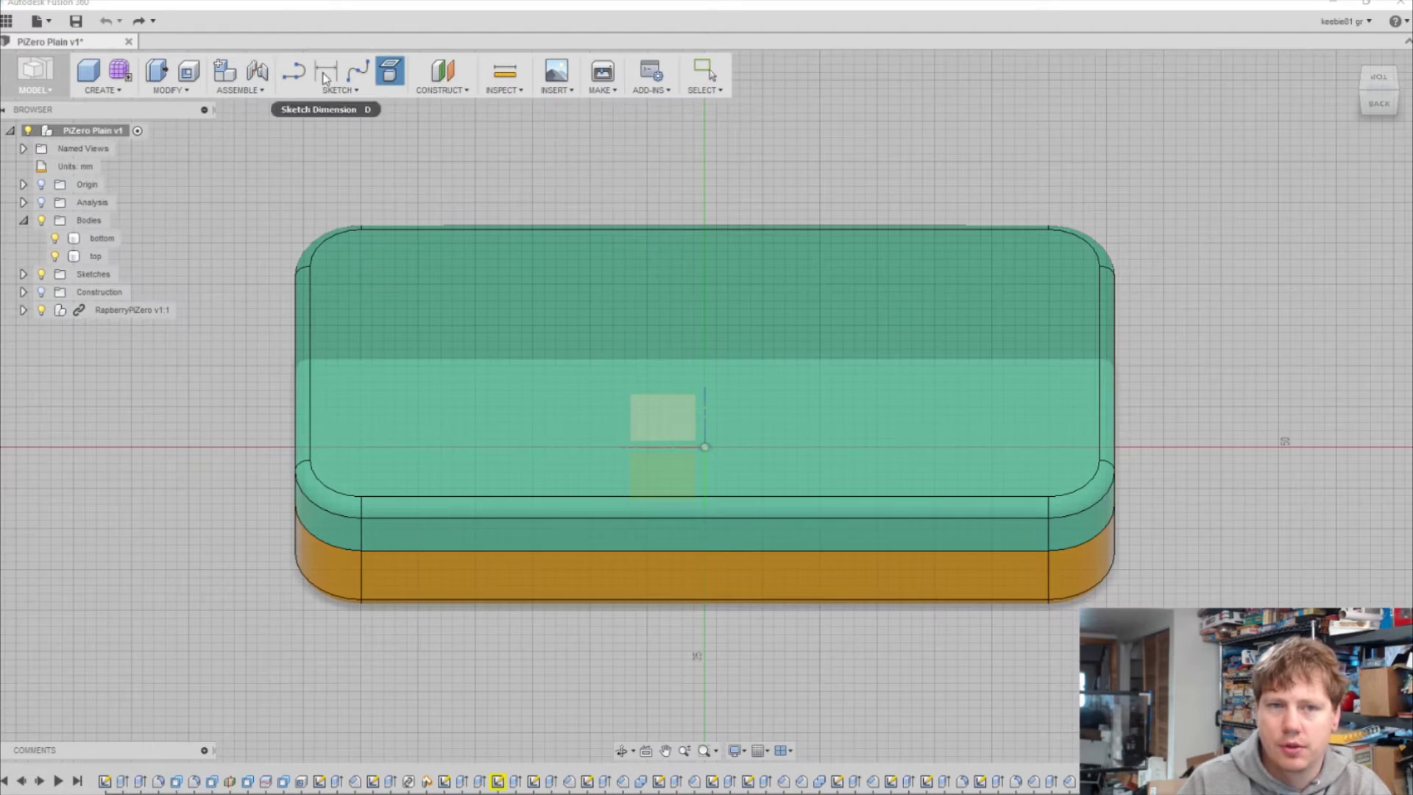
pyautogui.click(389, 77)
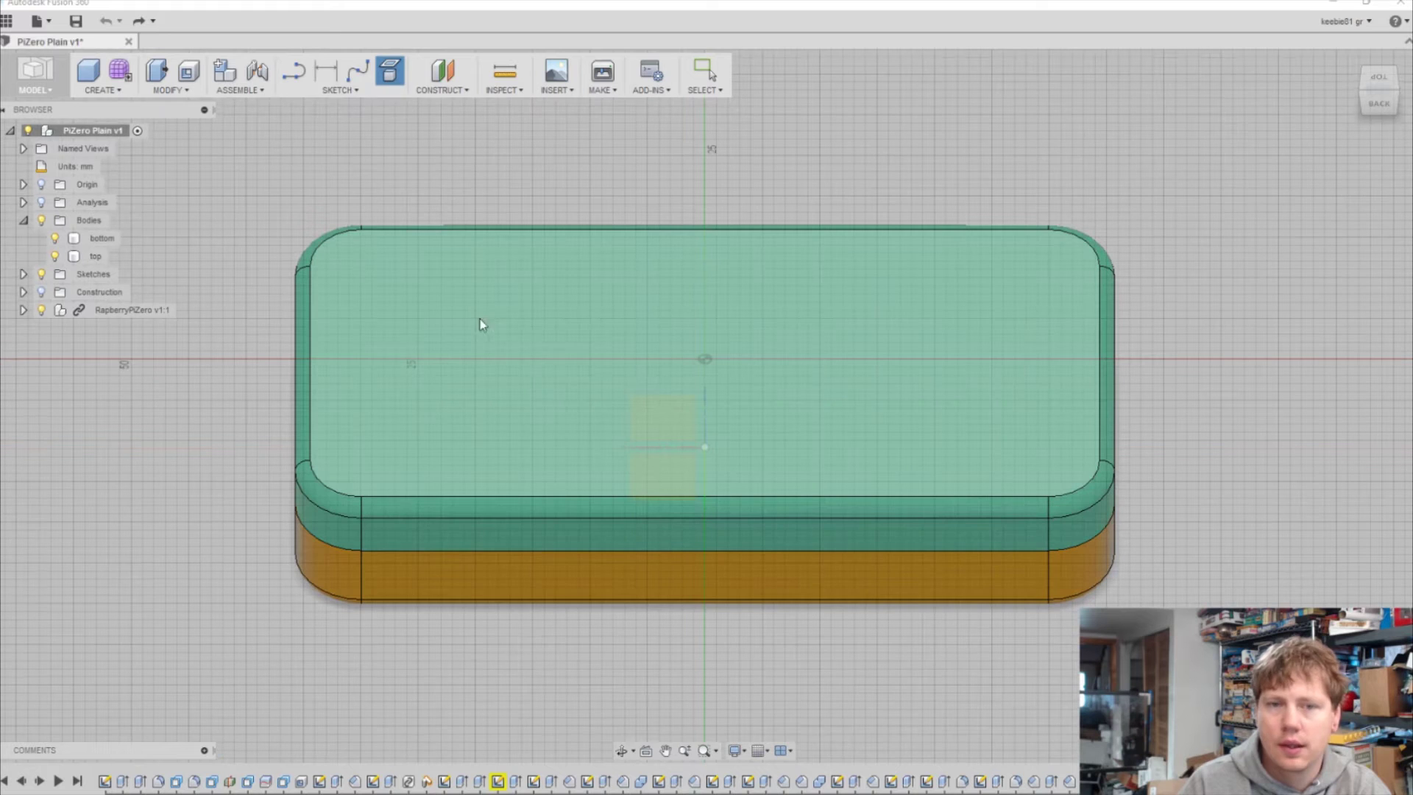
pyautogui.click(524, 354)
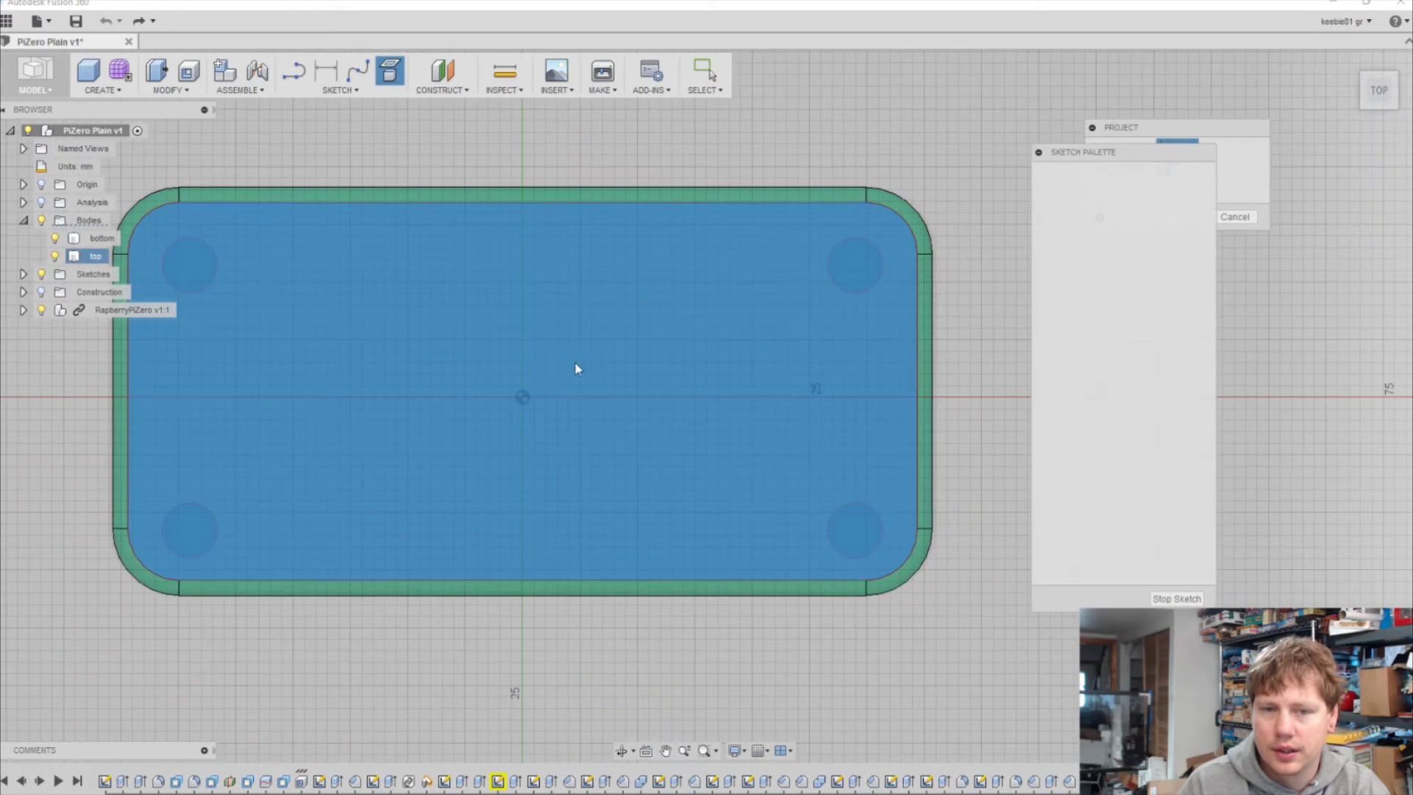
pyautogui.click(843, 292)
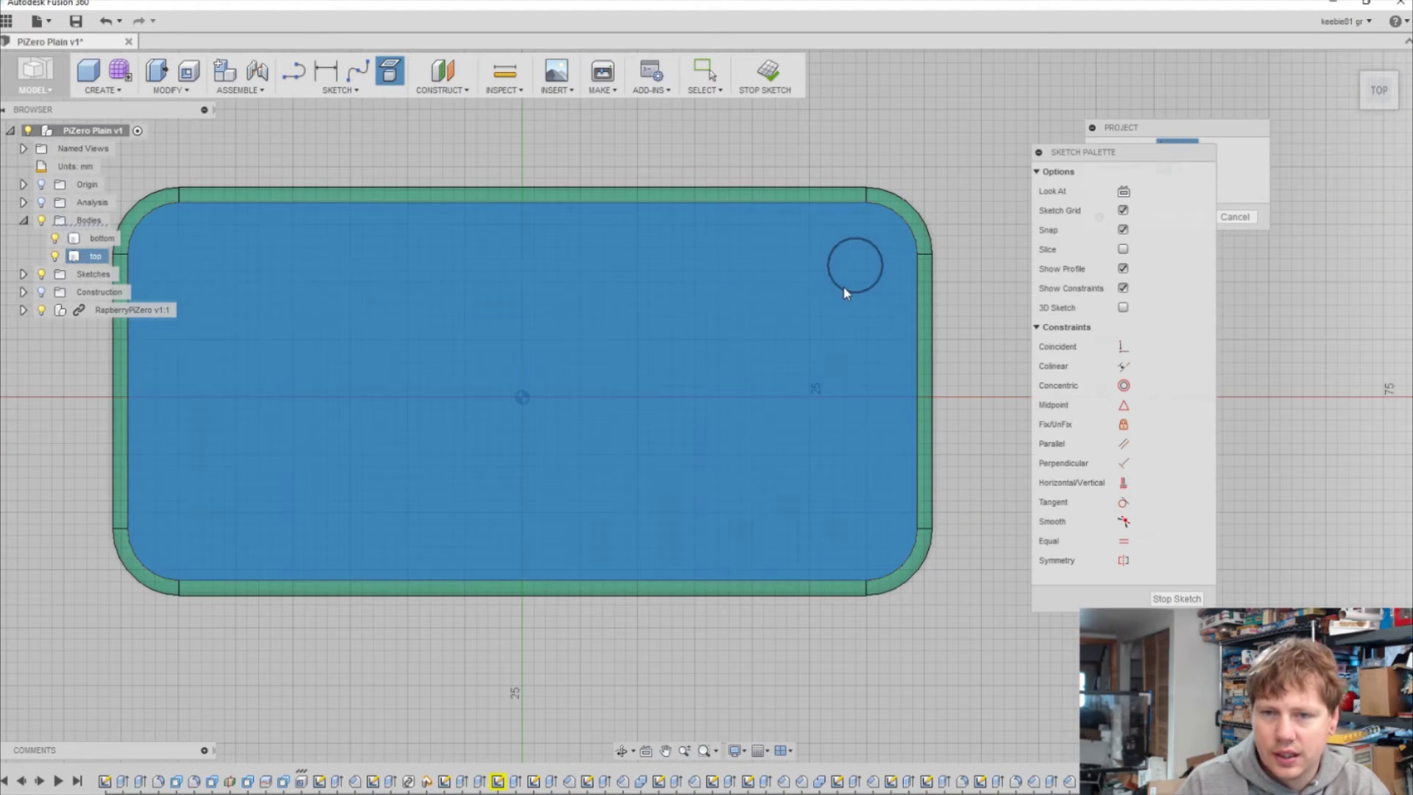
pyautogui.click(874, 514)
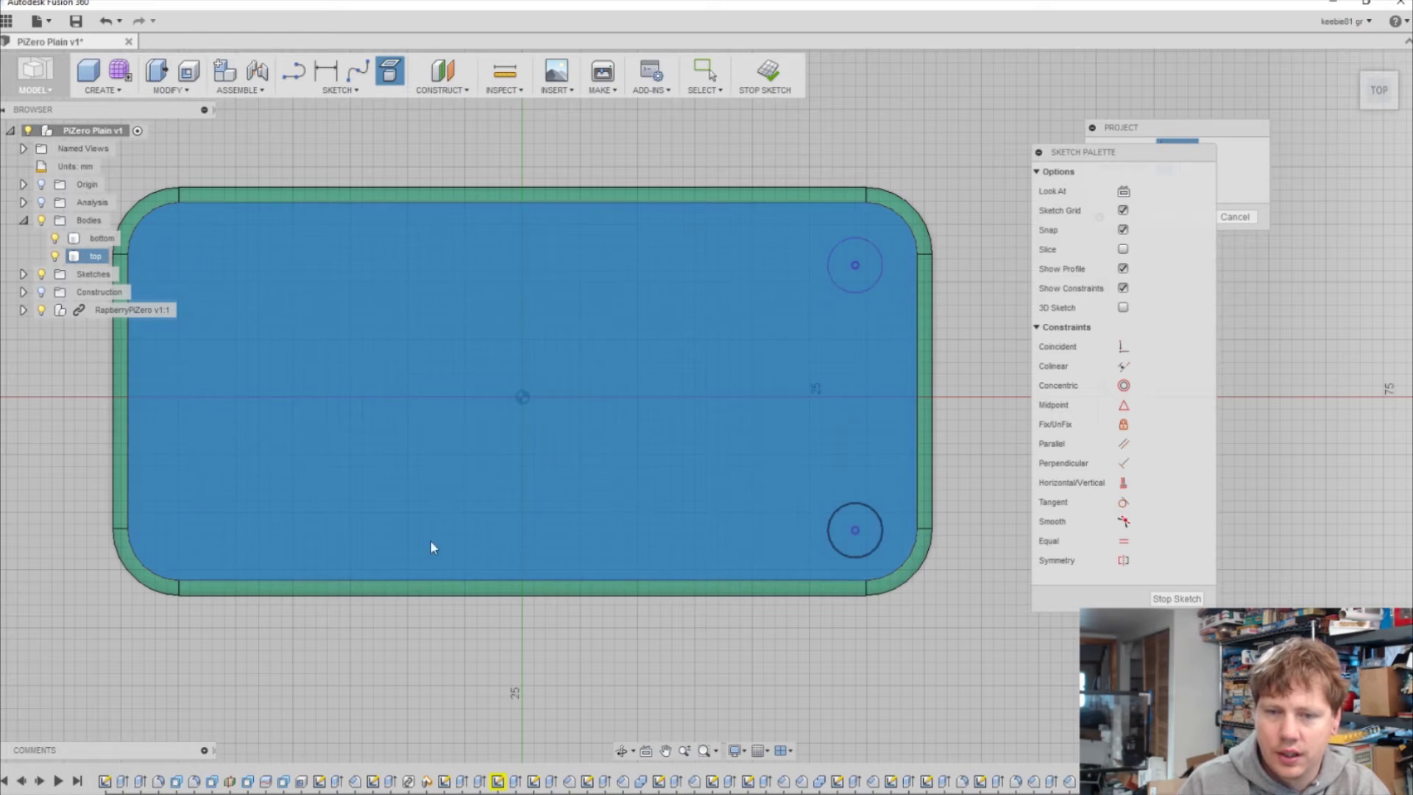
pyautogui.click(213, 524)
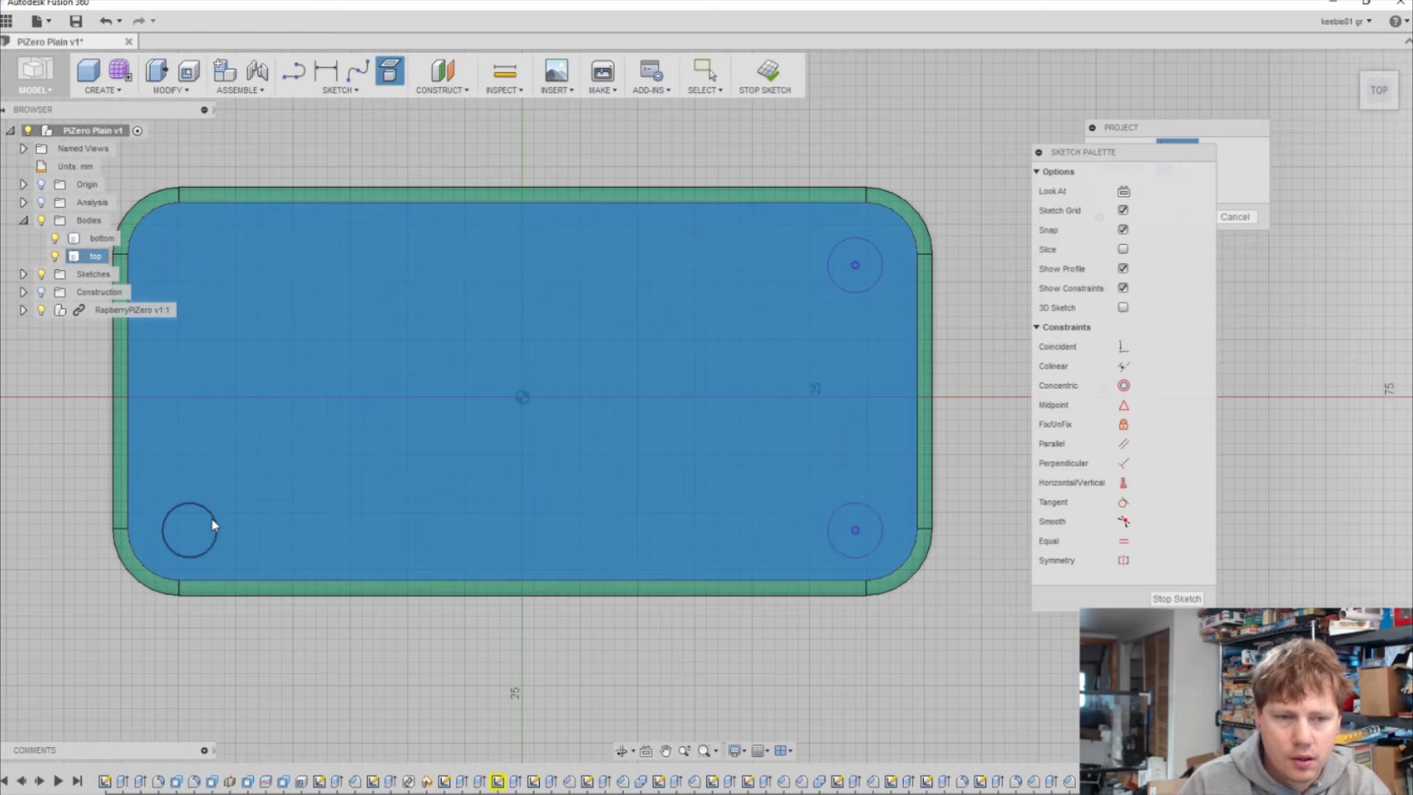
pyautogui.click(212, 284)
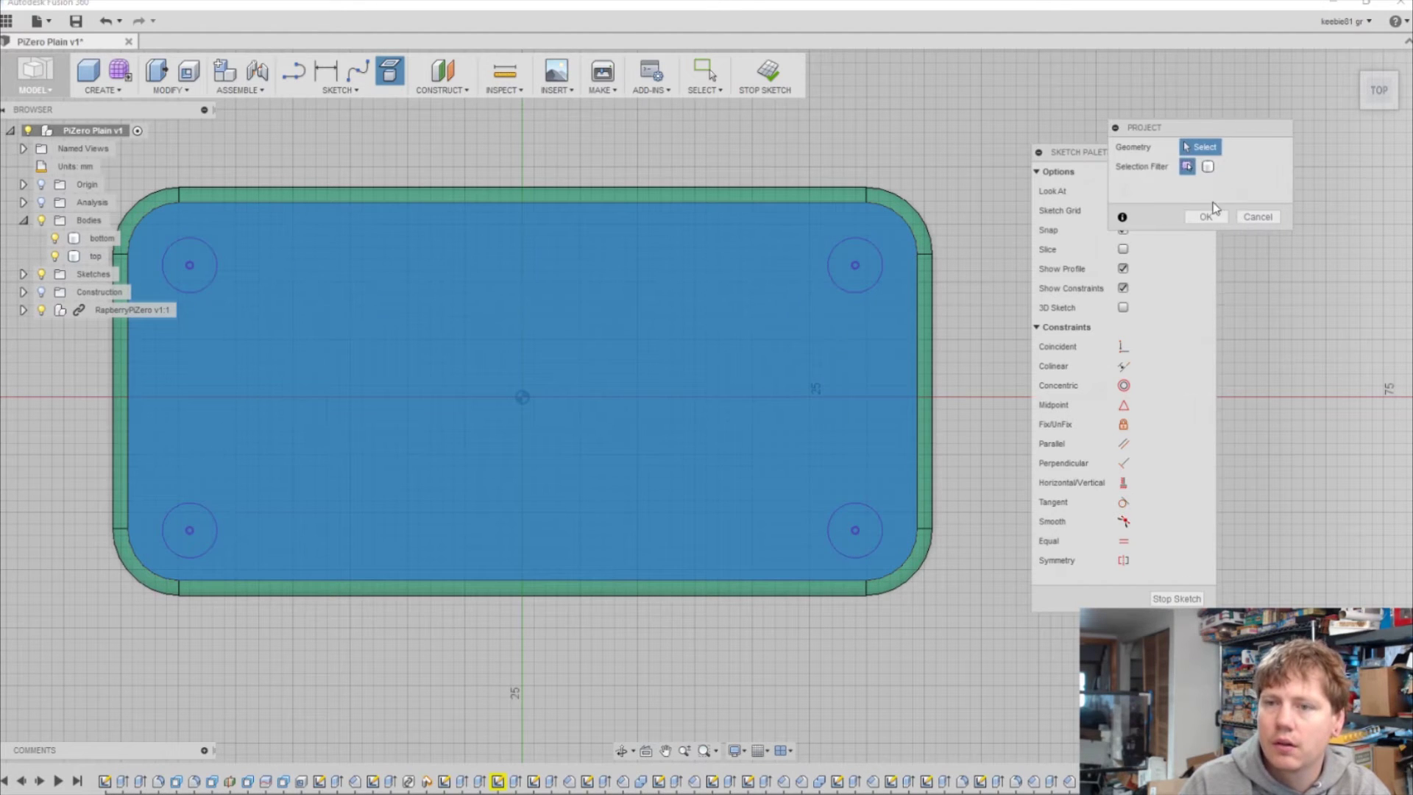
pyautogui.click(1208, 217)
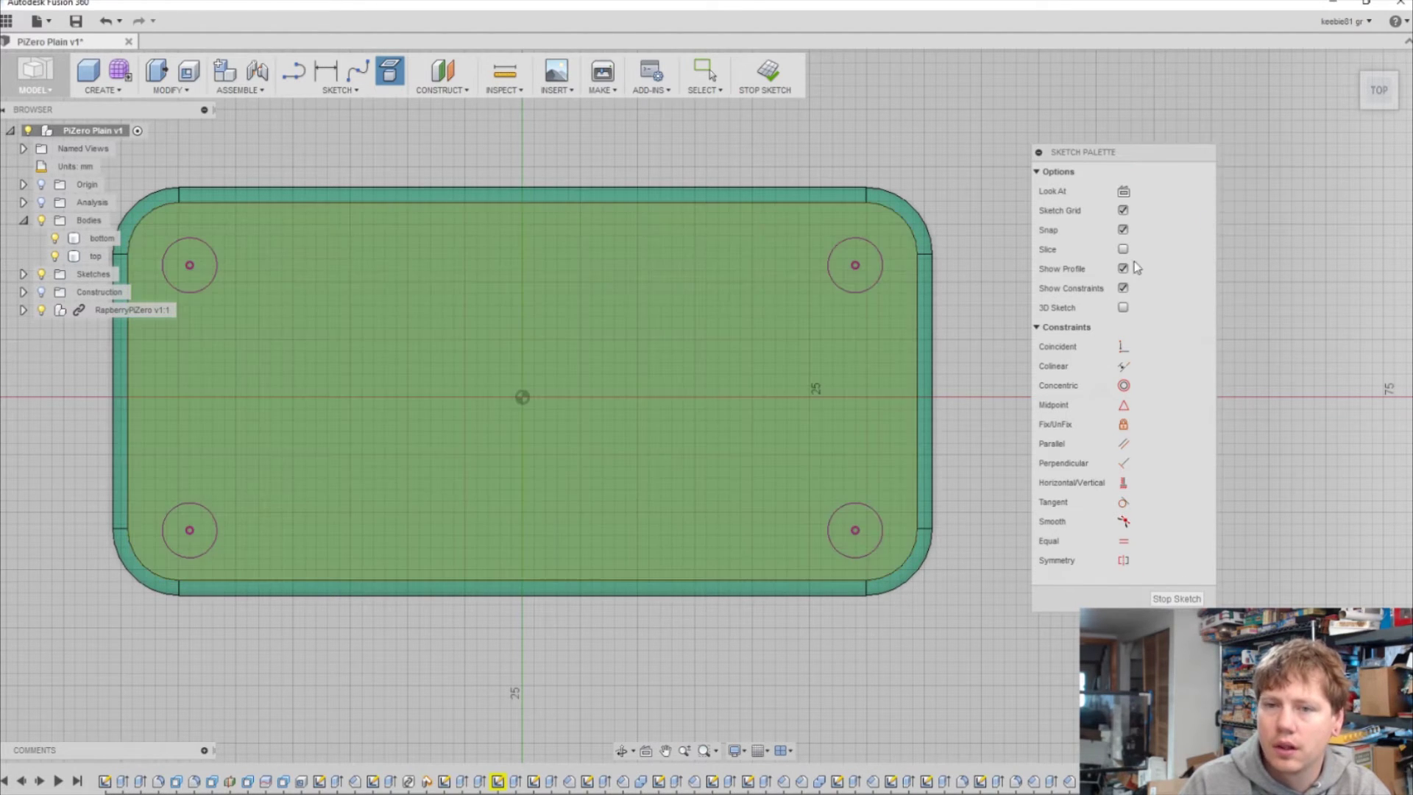
# Step: Draw a 10 mm diameter circle near the top-left of the lid sketch
pyautogui.click(326, 91)
pyautogui.moveTo(336, 159)
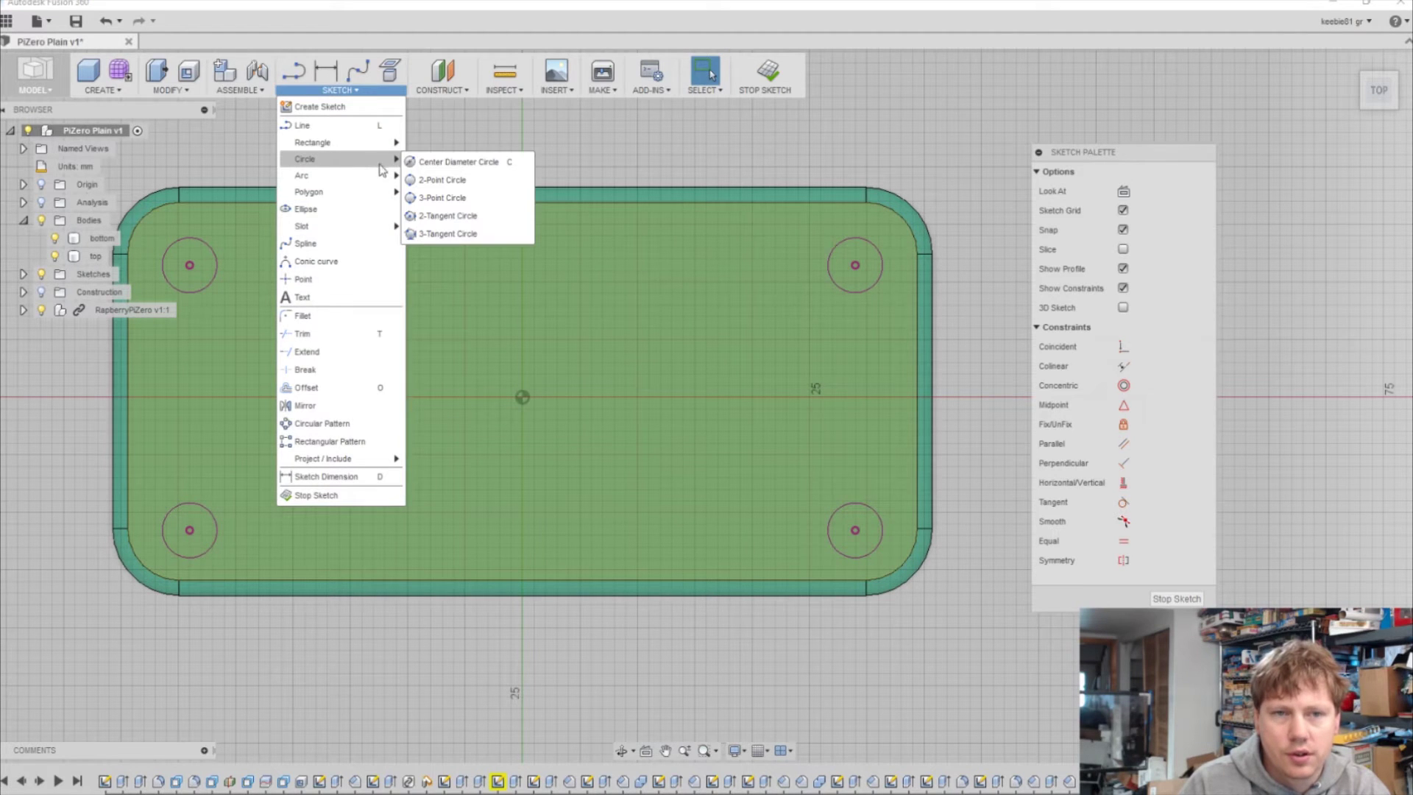
pyautogui.click(439, 177)
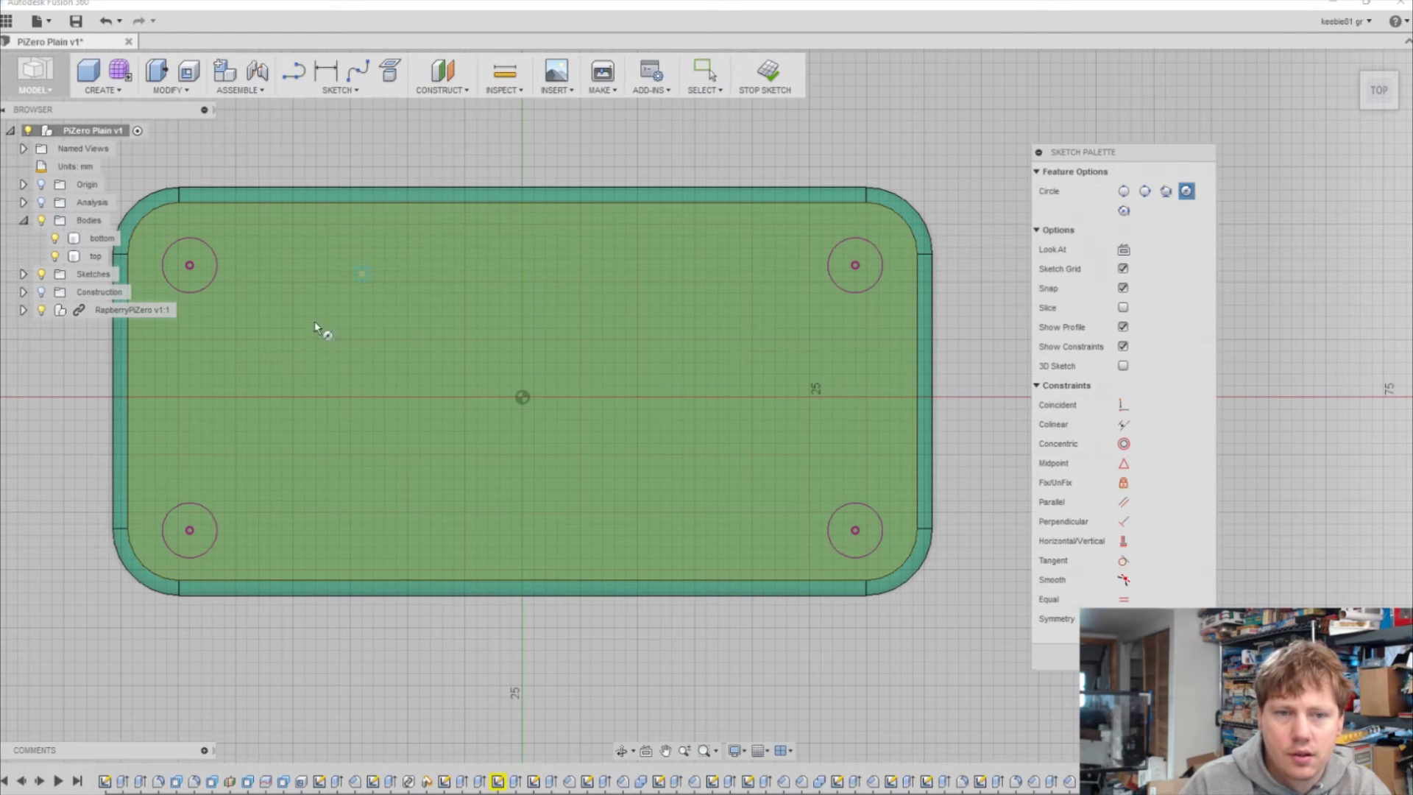
pyautogui.click(293, 282)
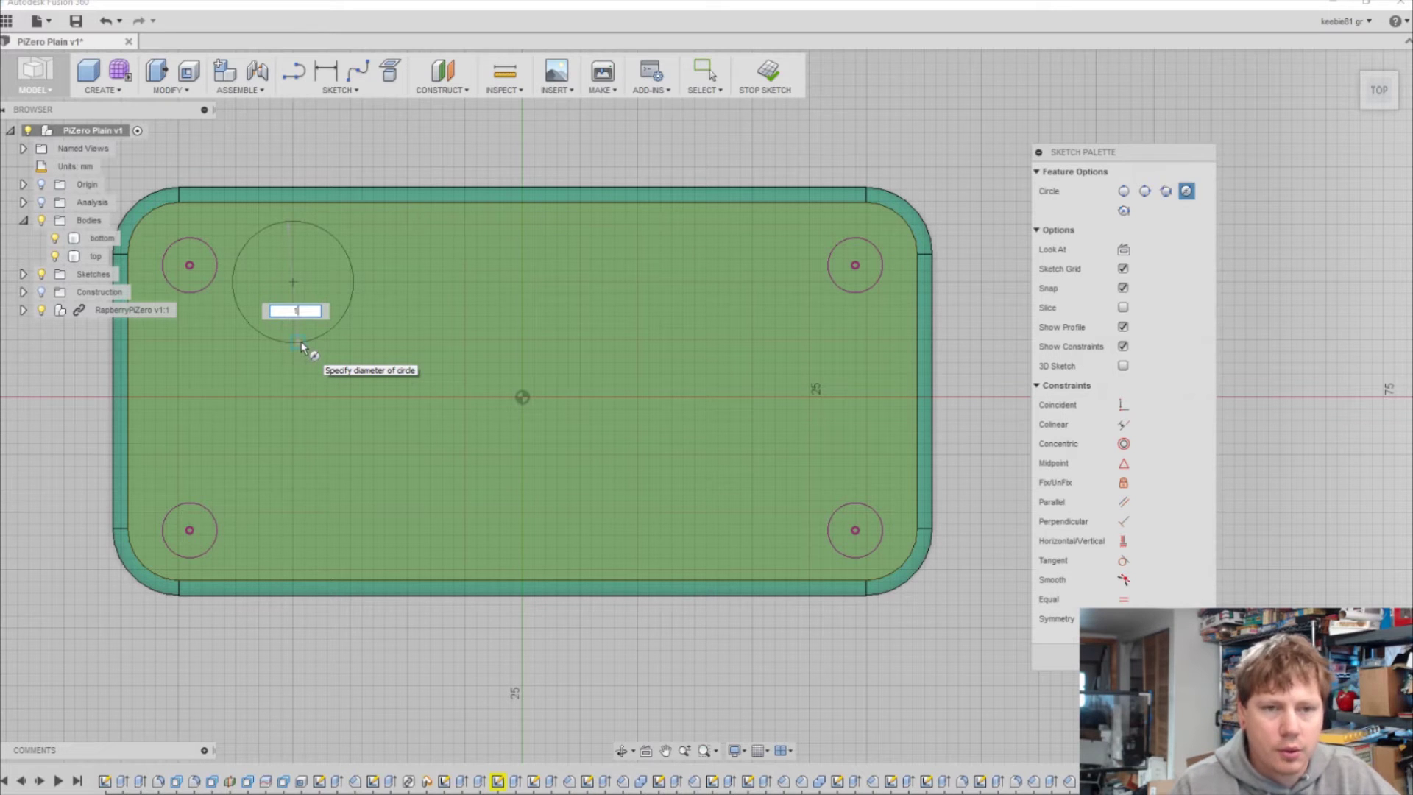
pyautogui.write('10')
pyautogui.press('Tab')
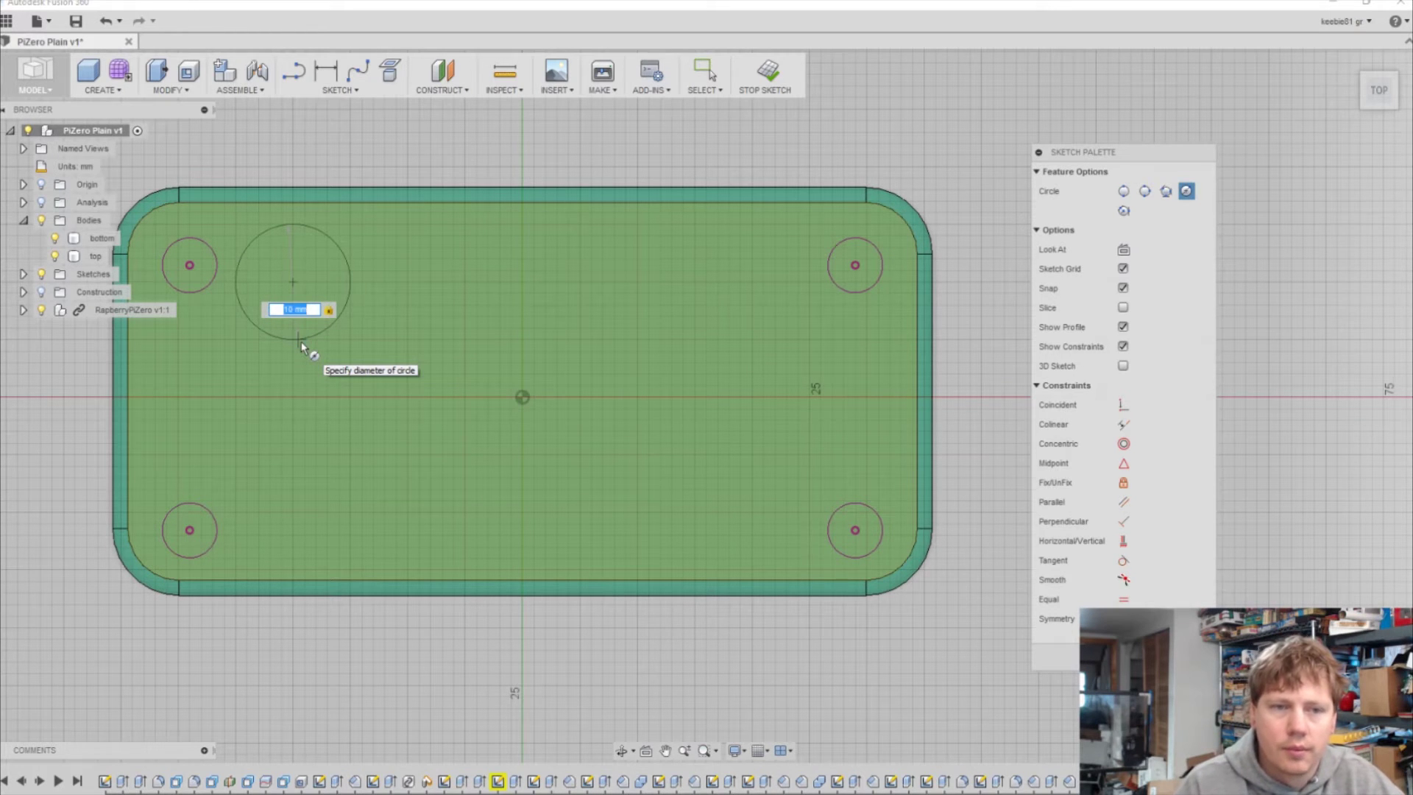
pyautogui.press('Return')
pyautogui.press('Escape')
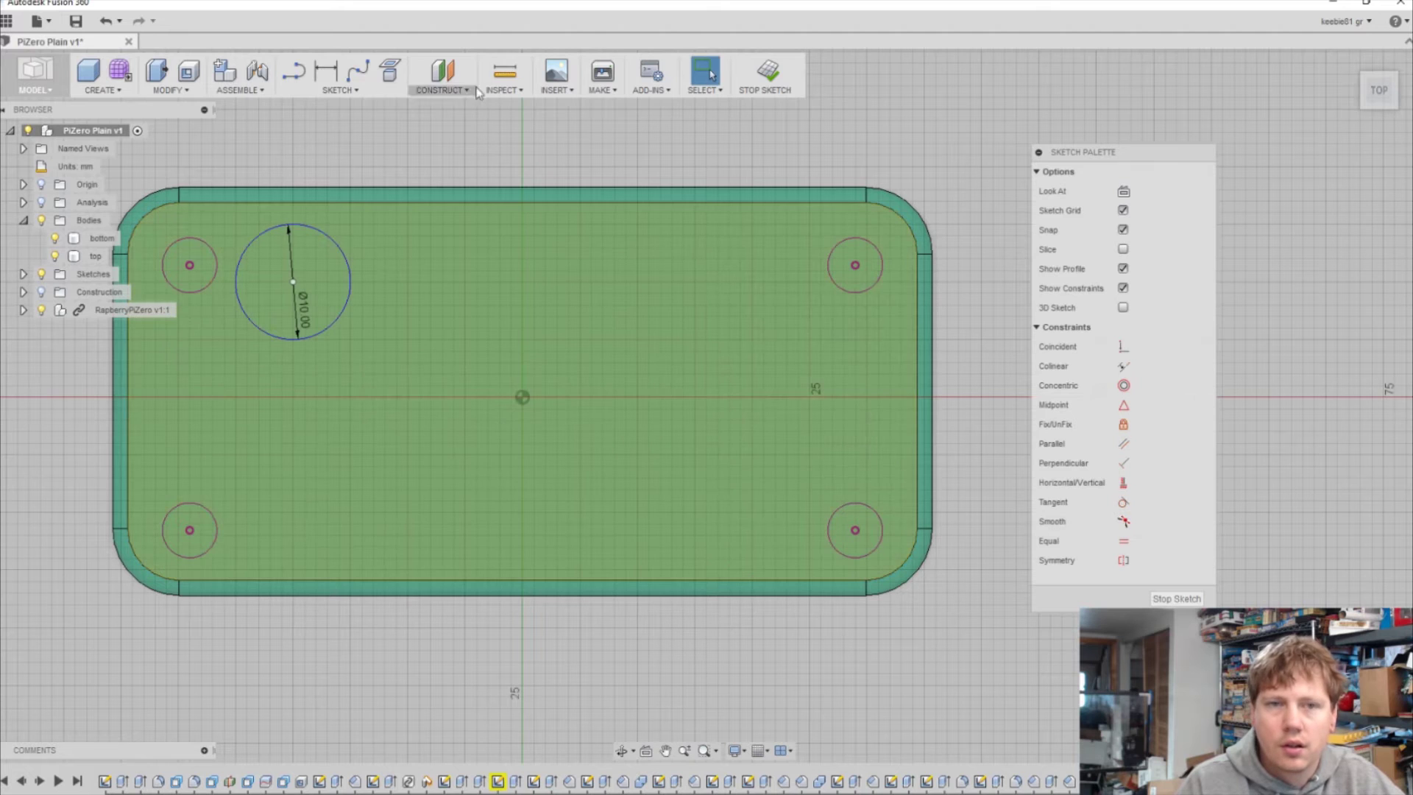
# Step: Add a second 10 mm circle near the top-right of the lid sketch
pyautogui.press('c')
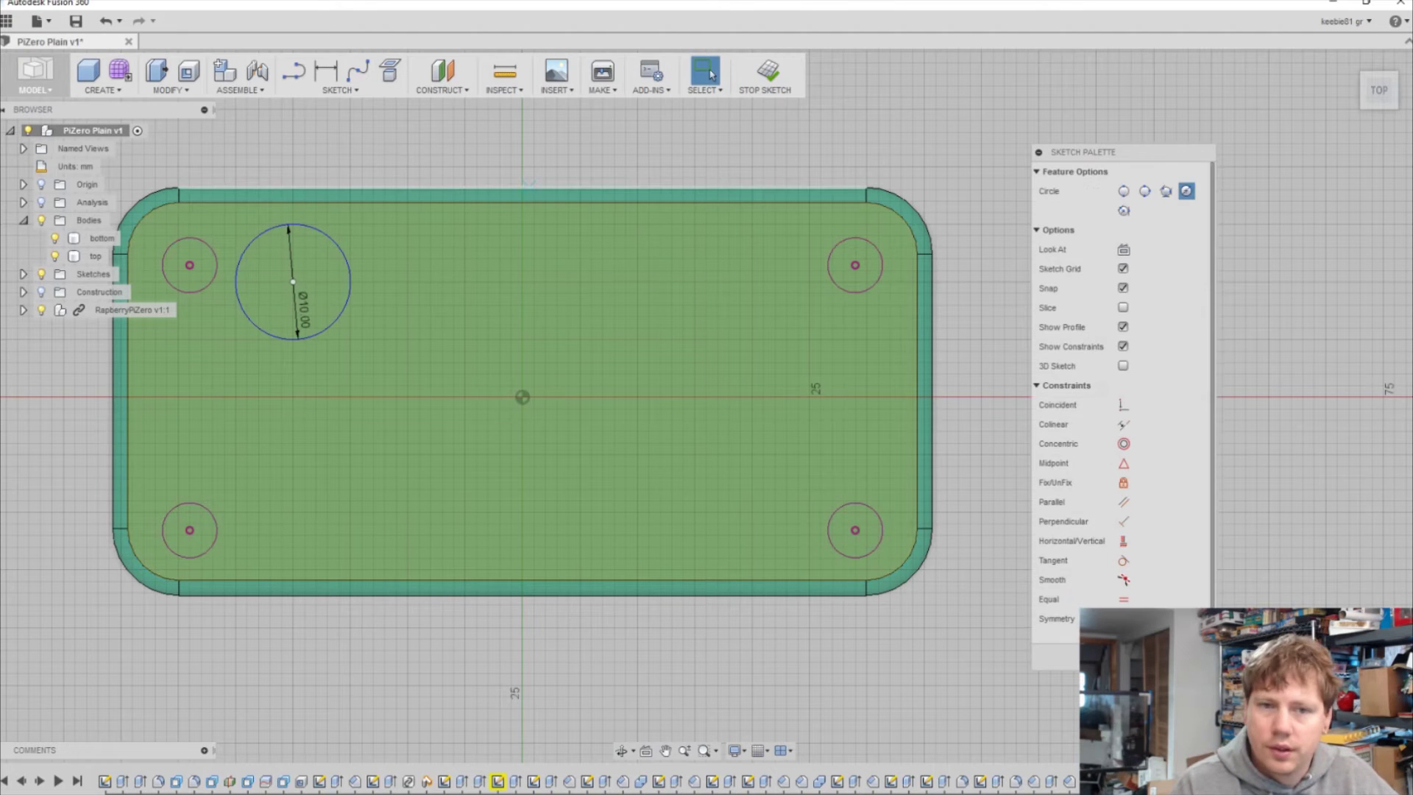
pyautogui.click(748, 281)
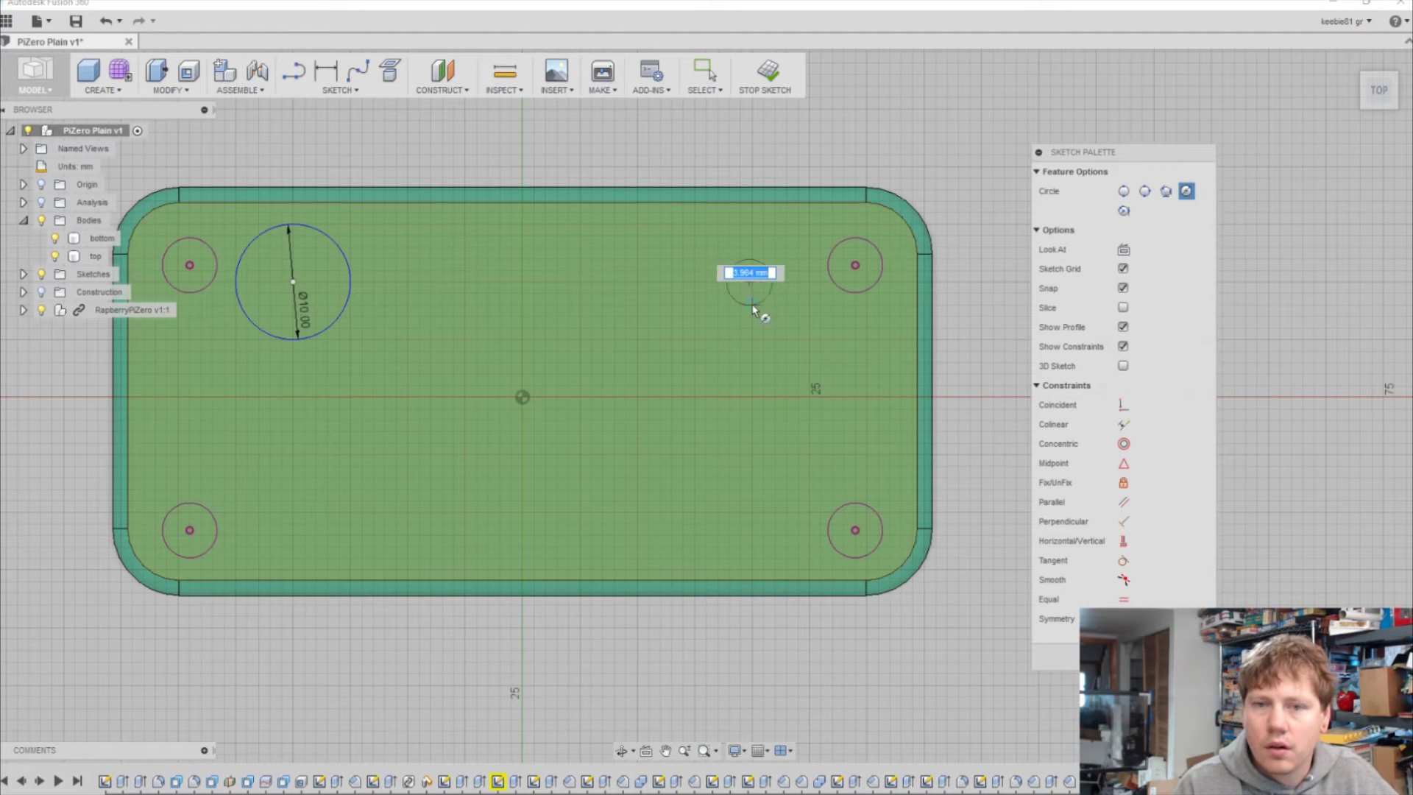
pyautogui.write('10')
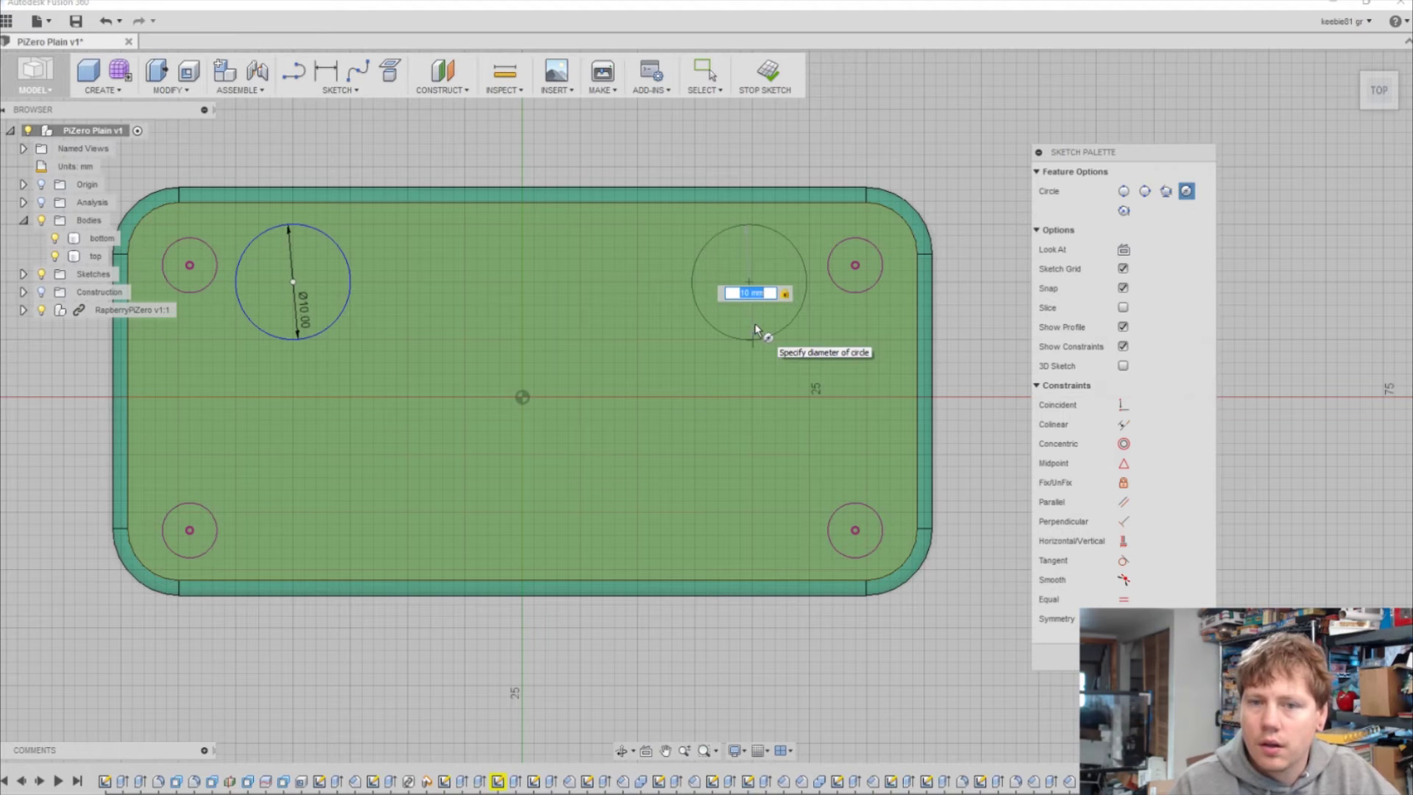
pyautogui.press('Return')
pyautogui.press('Escape')
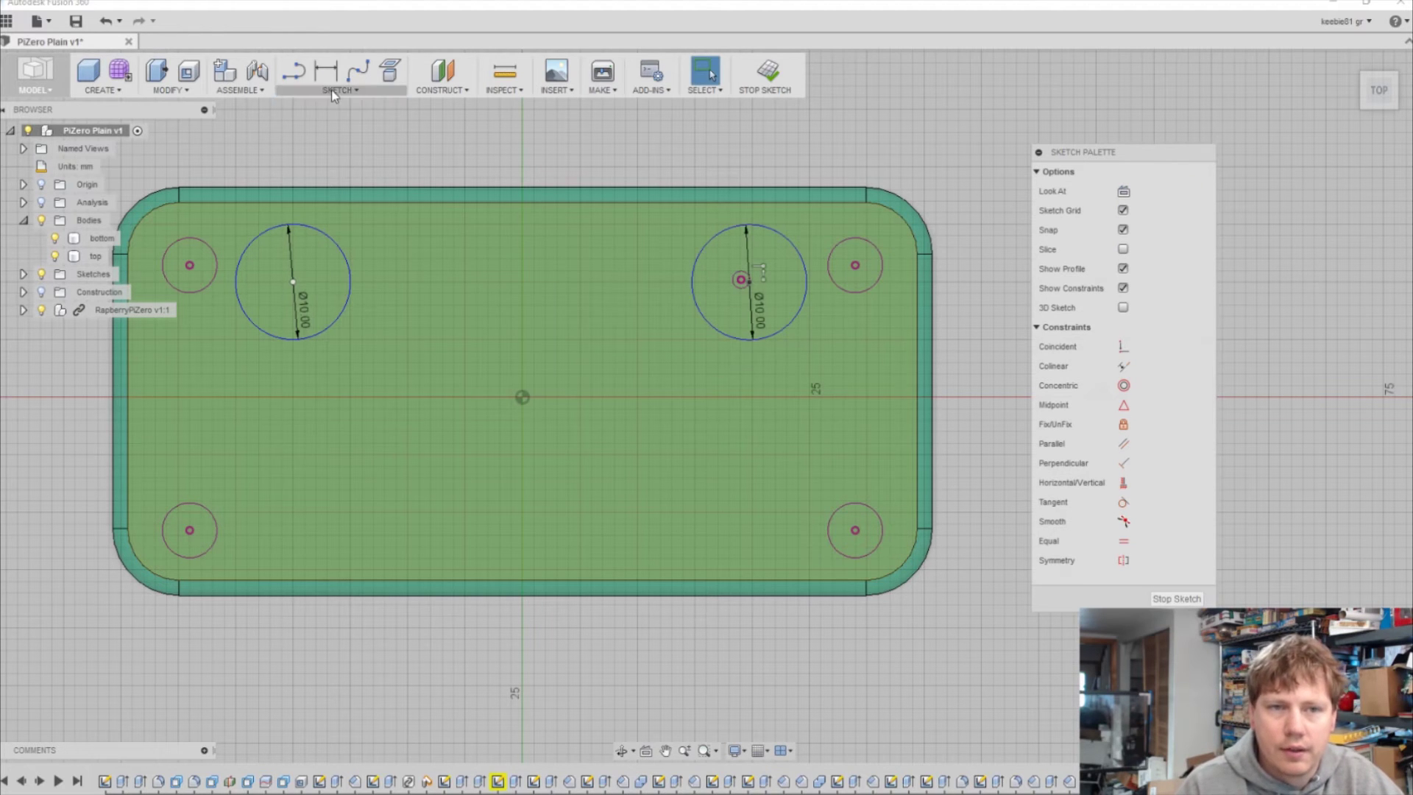
# Step: Draw a 10 mm wide center-to-center slot across the lower middle, centred on the vertical axis
pyautogui.click(332, 90)
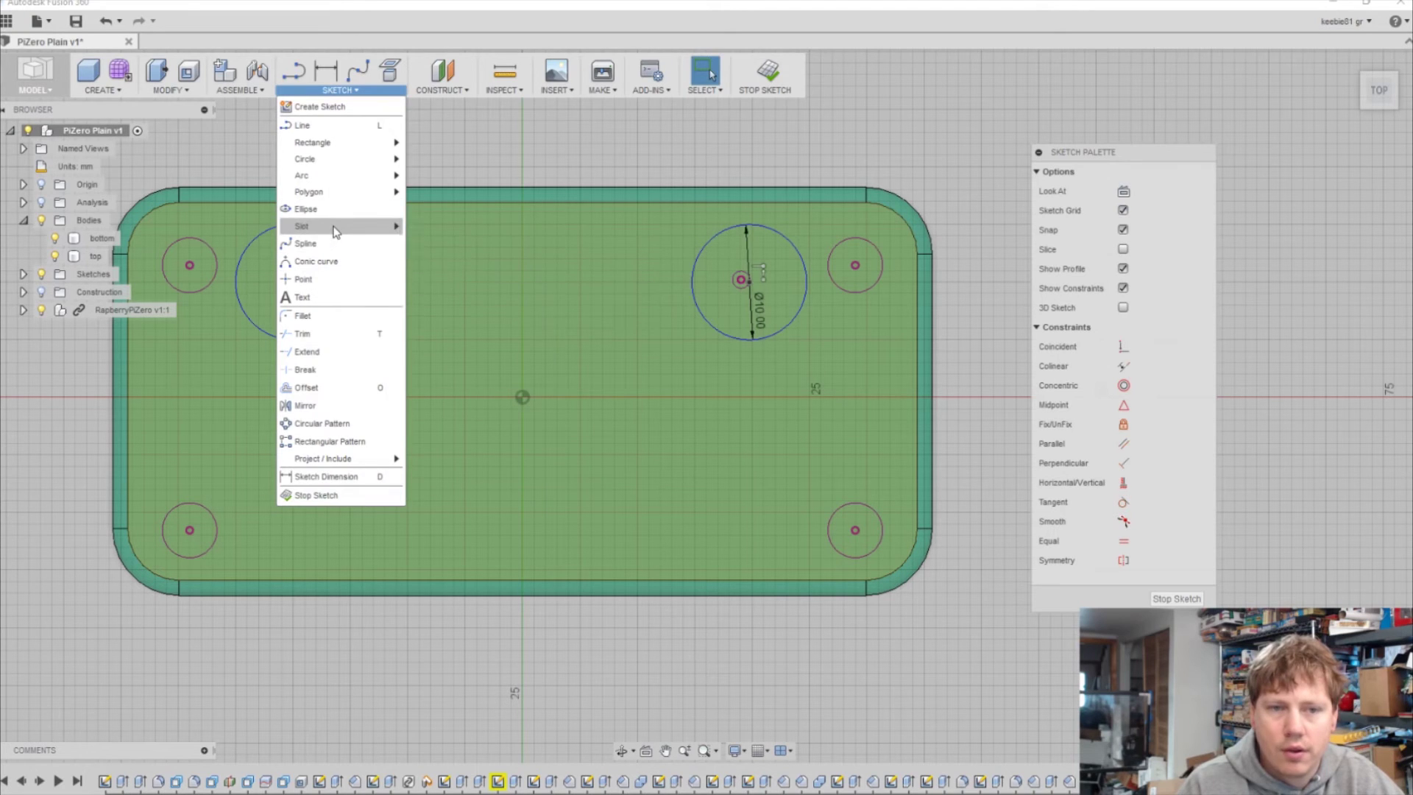
pyautogui.moveTo(335, 231)
pyautogui.click(447, 265)
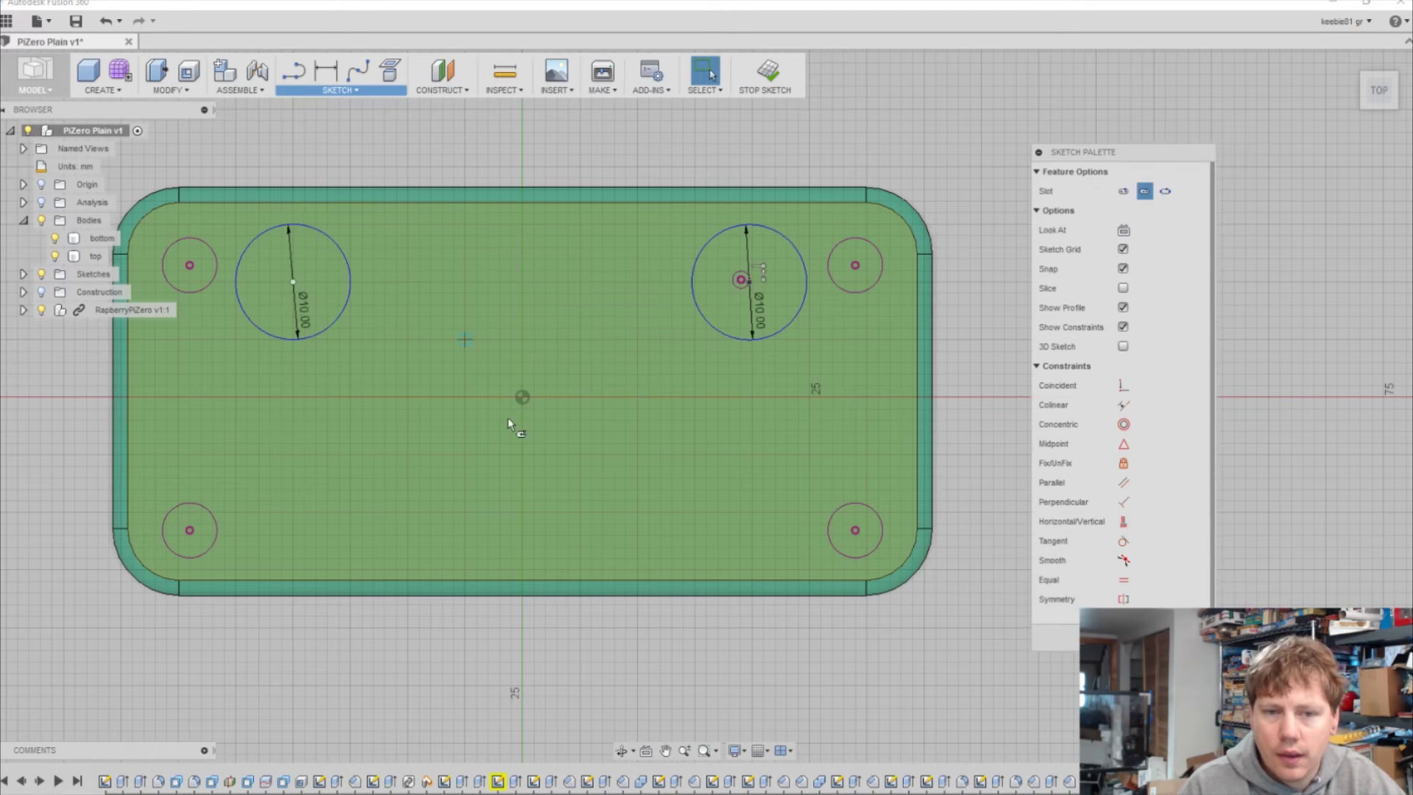
pyautogui.click(523, 455)
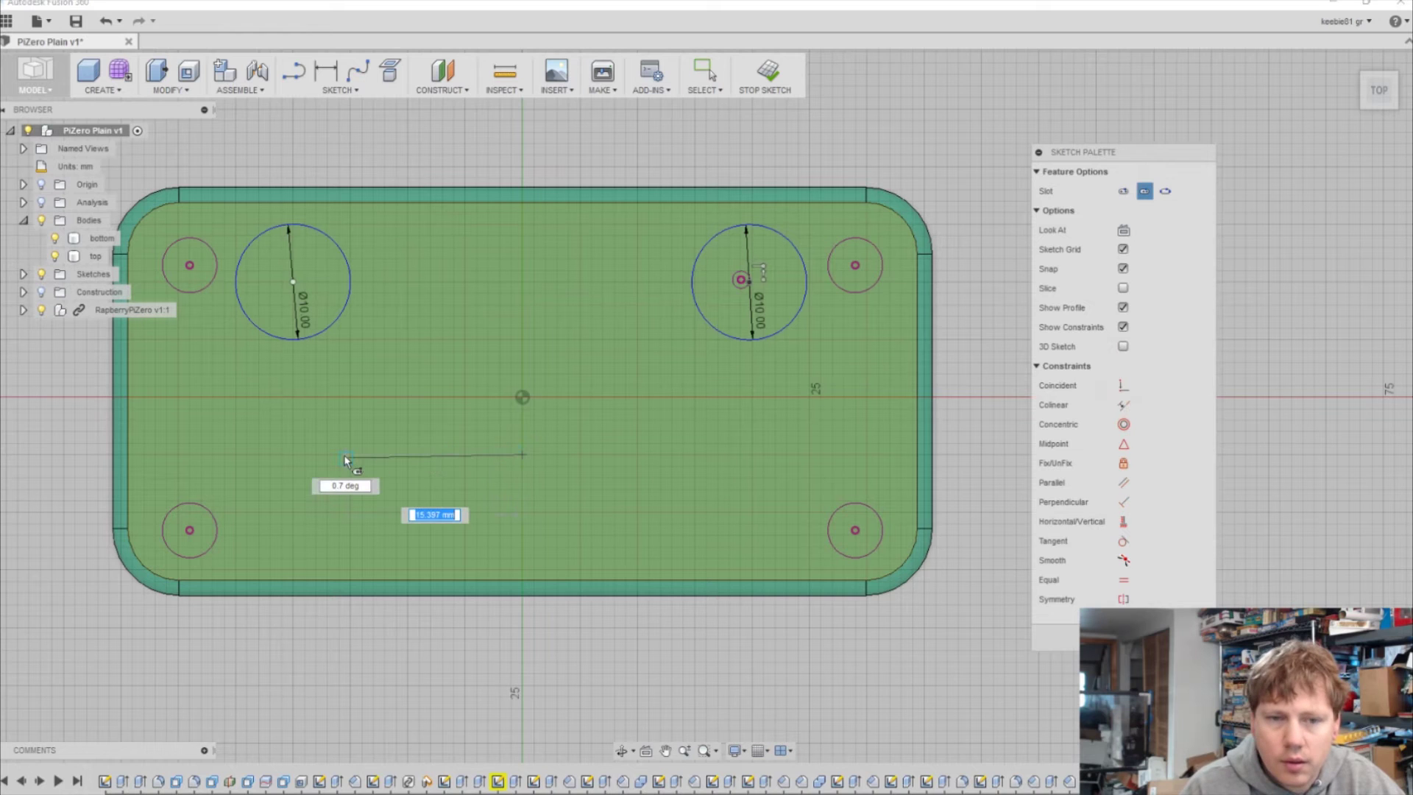
pyautogui.click(292, 456)
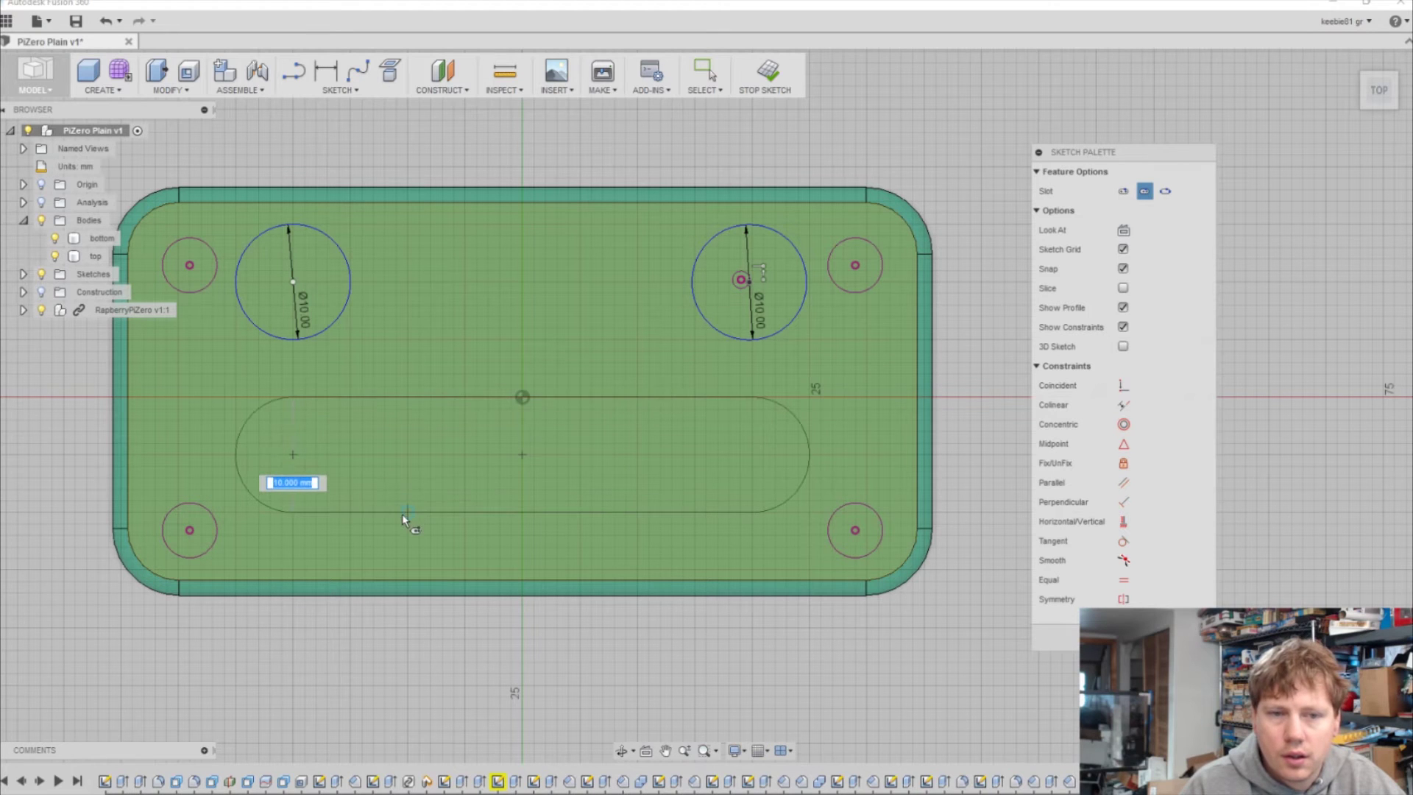
pyautogui.click(401, 514)
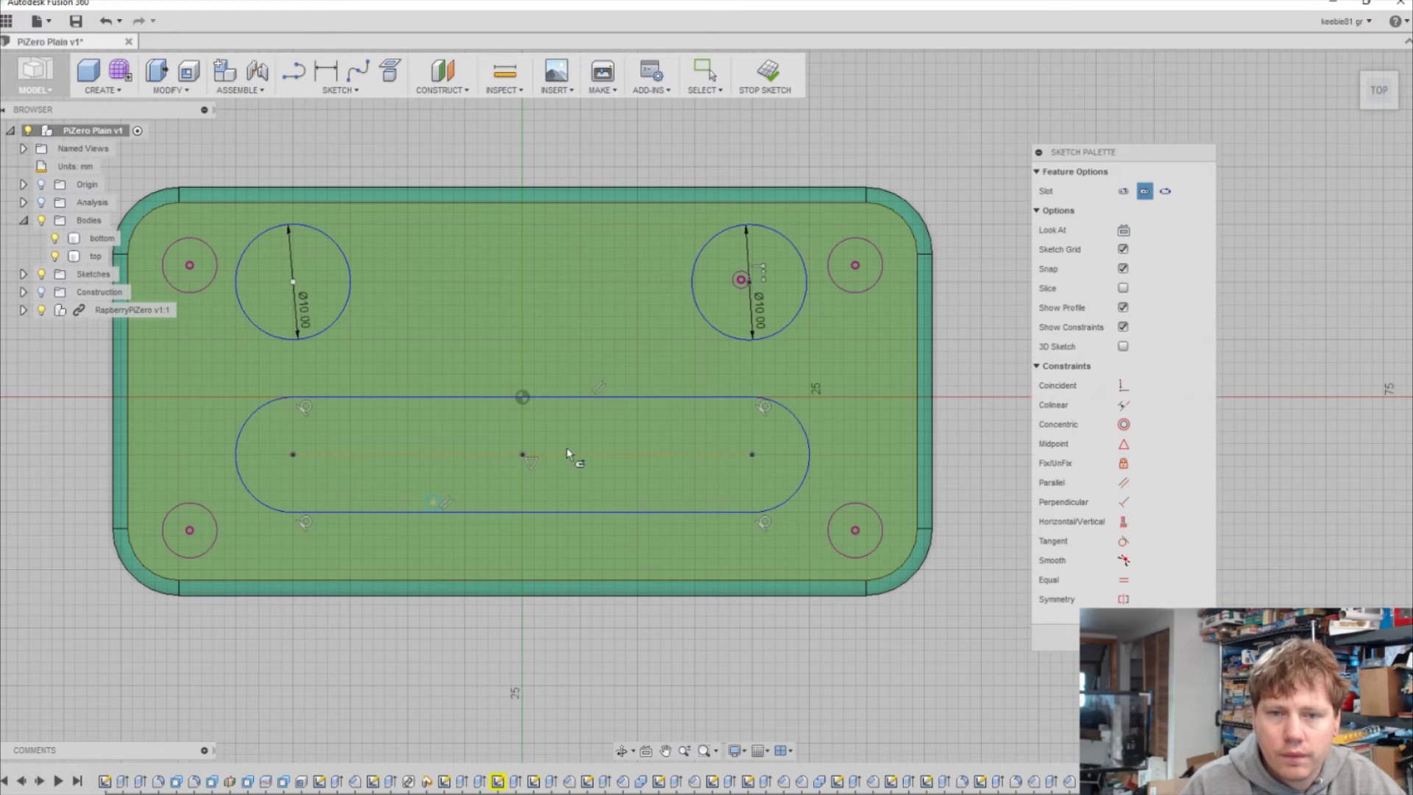
# Step: Finish the lid sketch and start an extrude with the slot and both circles selected
pyautogui.click(770, 74)
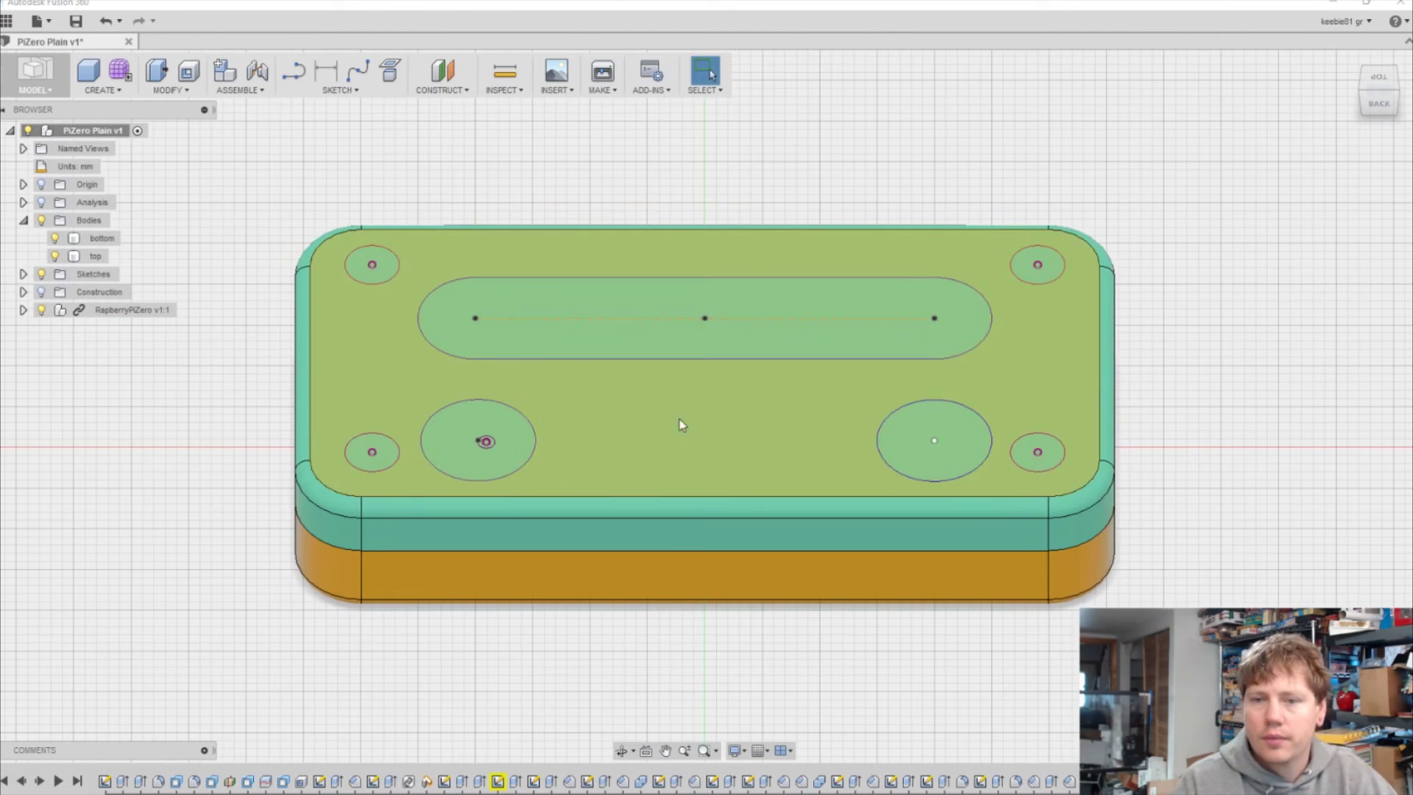
pyautogui.press('e')
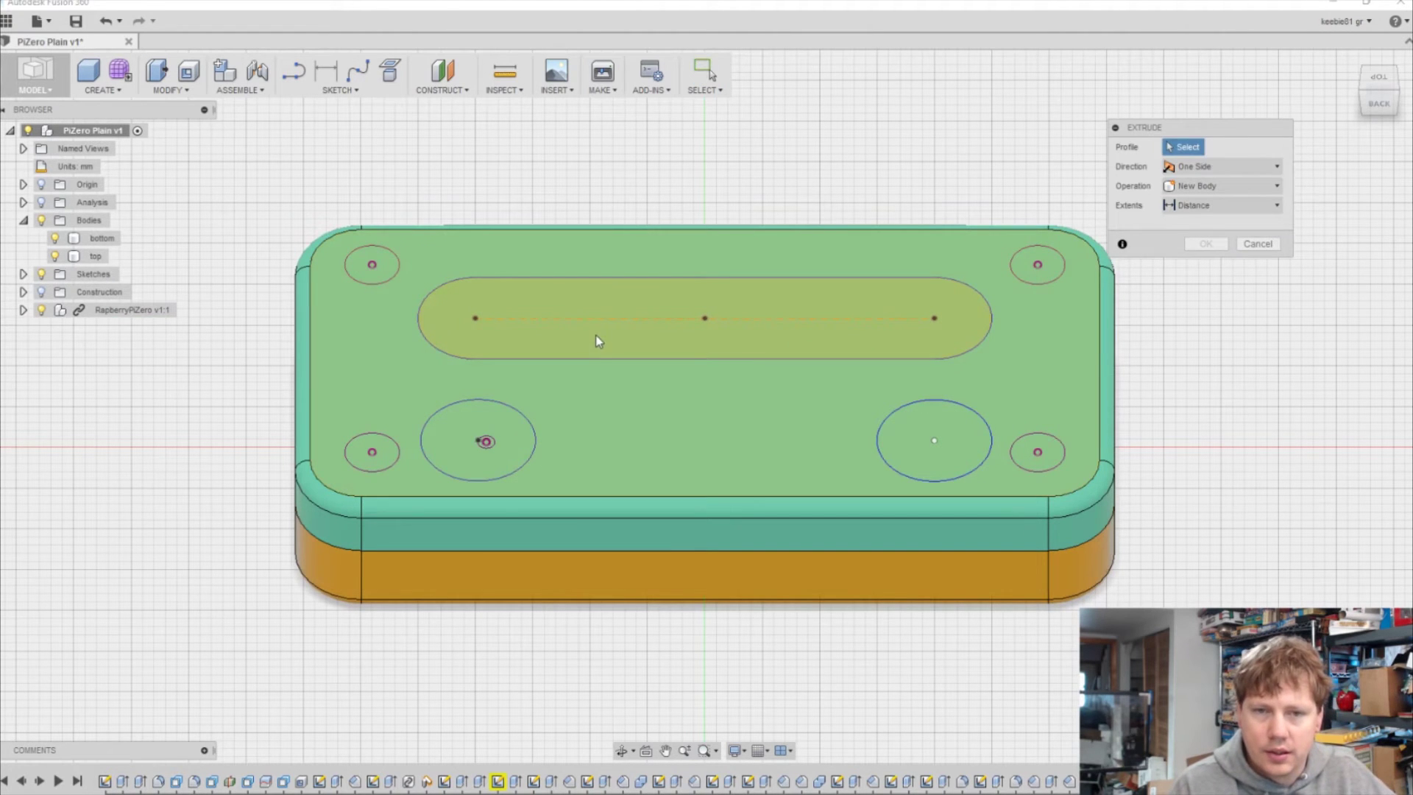
pyautogui.click(596, 336)
pyautogui.click(514, 435)
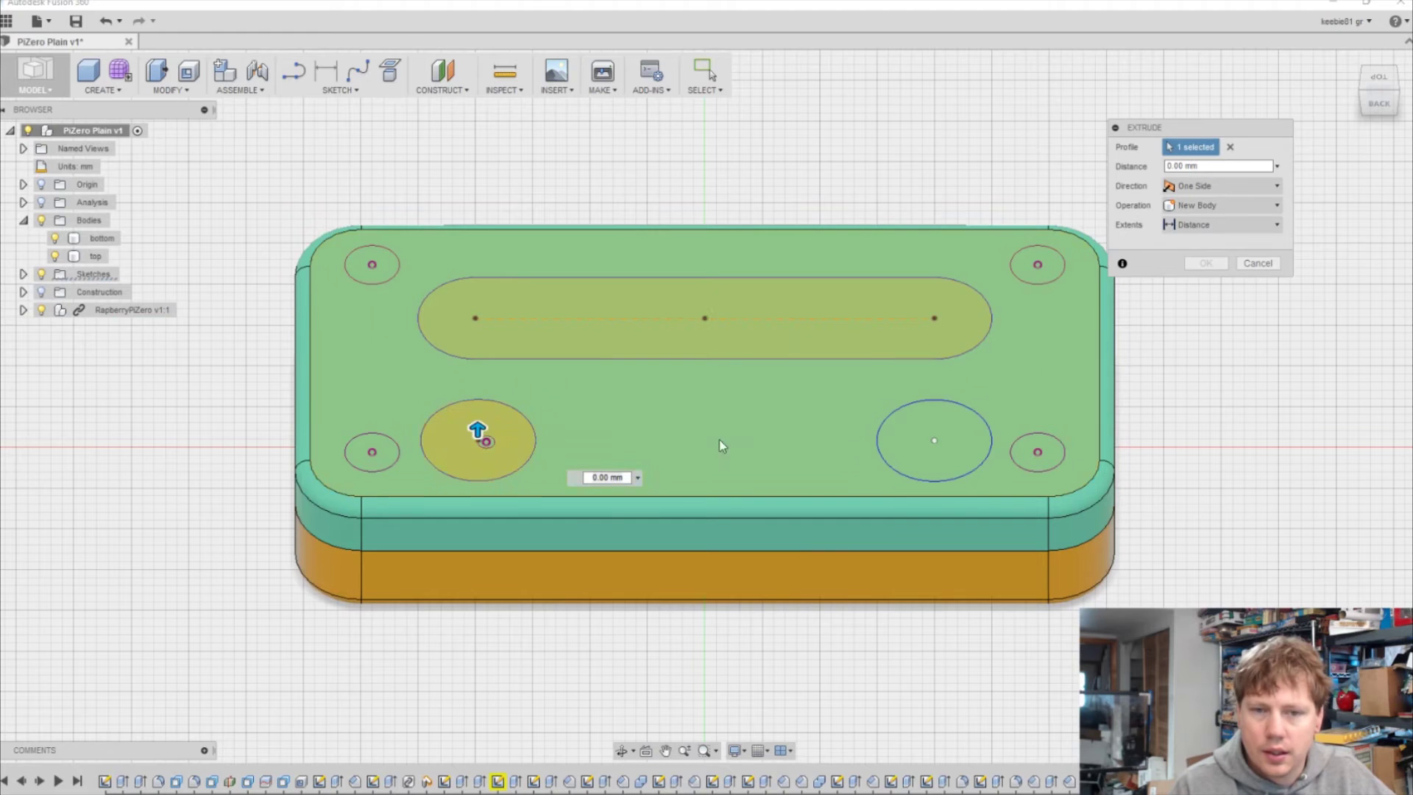
pyautogui.click(900, 458)
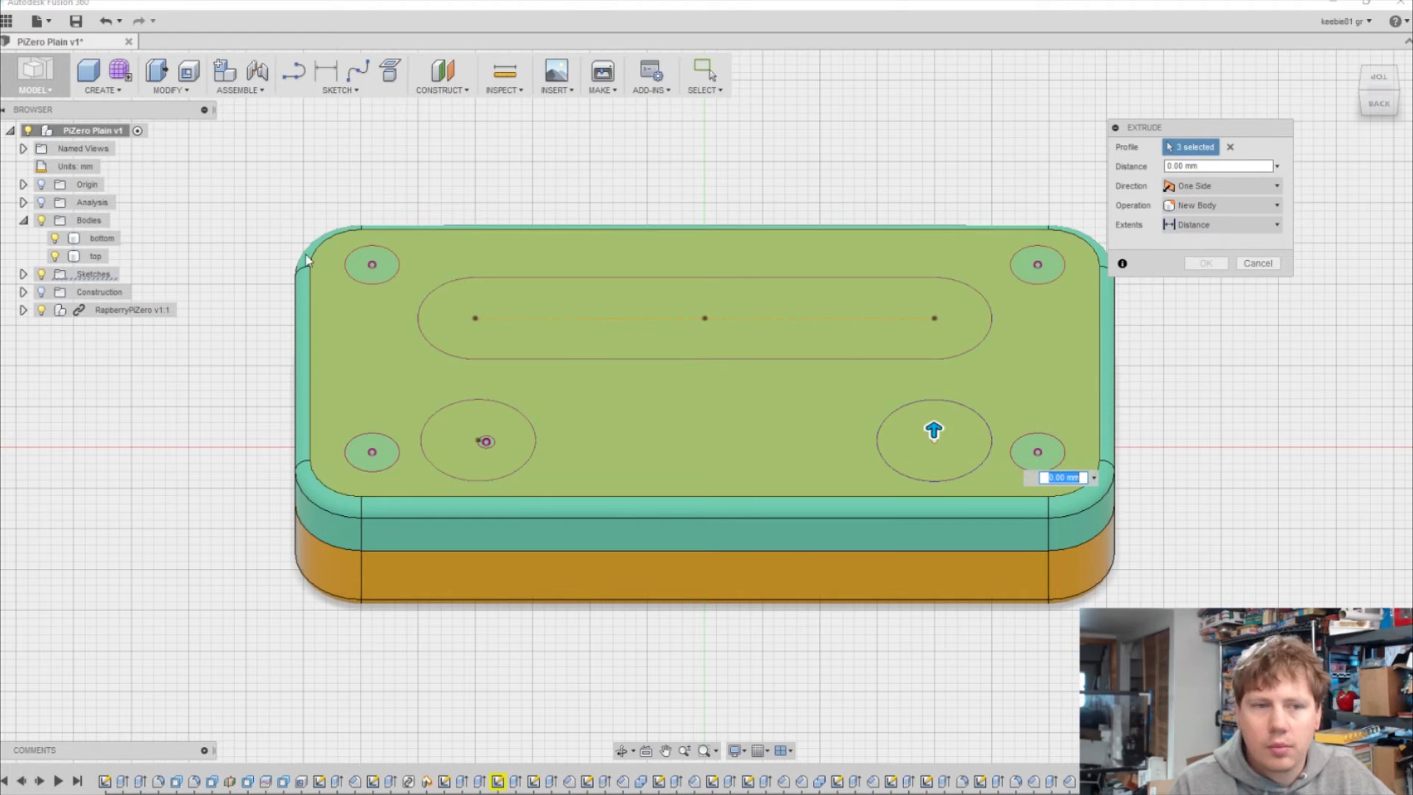
# Step: Hide the bottom body and set the cut's extent To the lid face
pyautogui.click(55, 238)
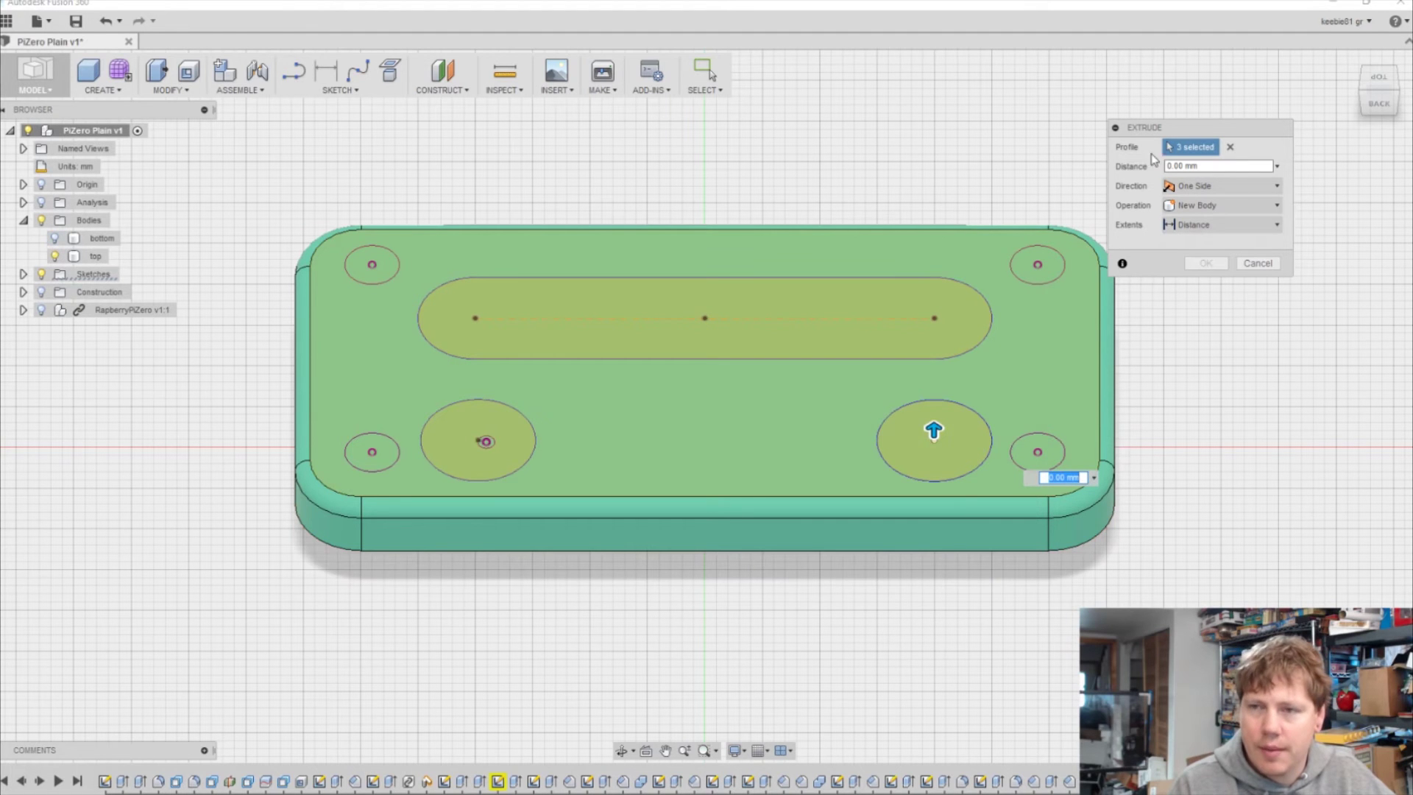
pyautogui.click(1379, 103)
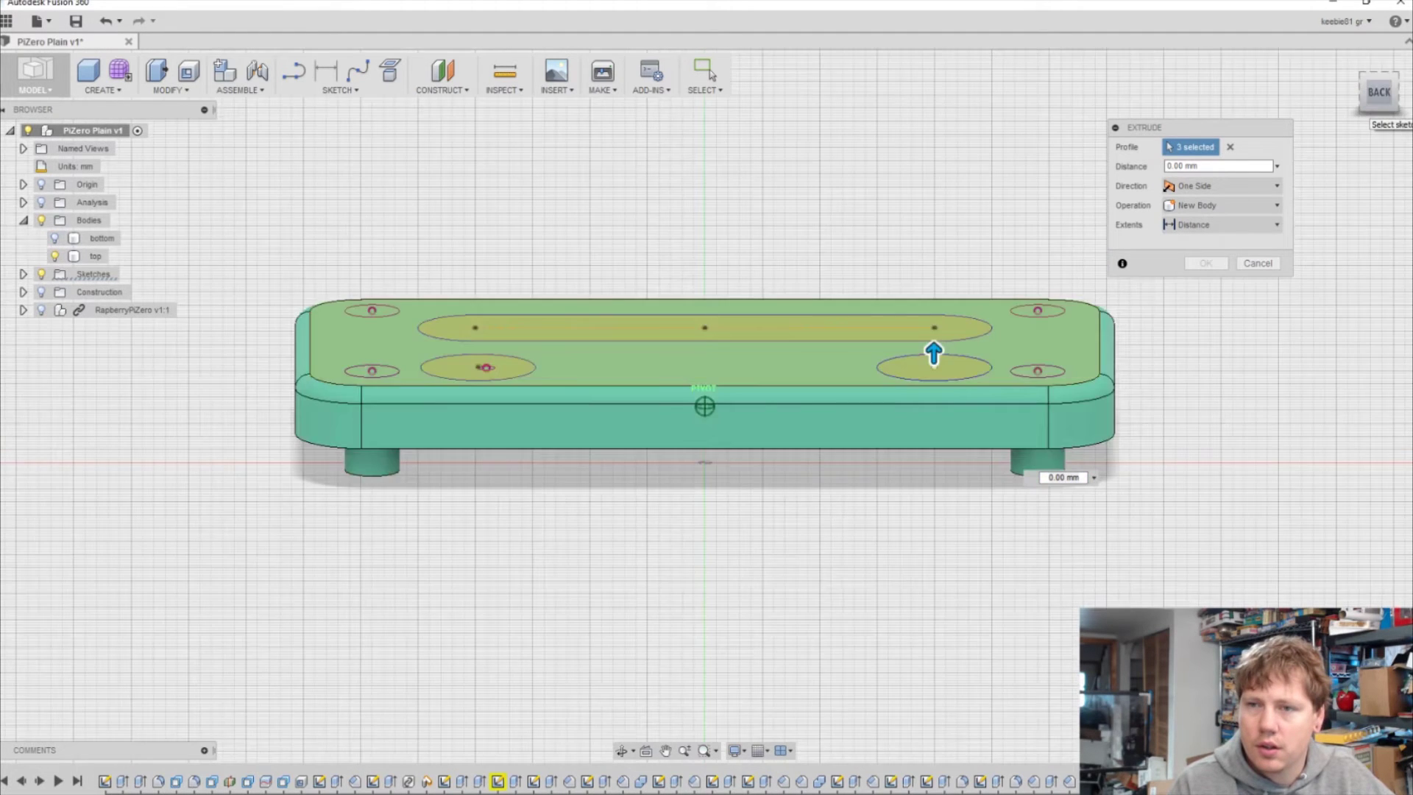
pyautogui.click(1379, 111)
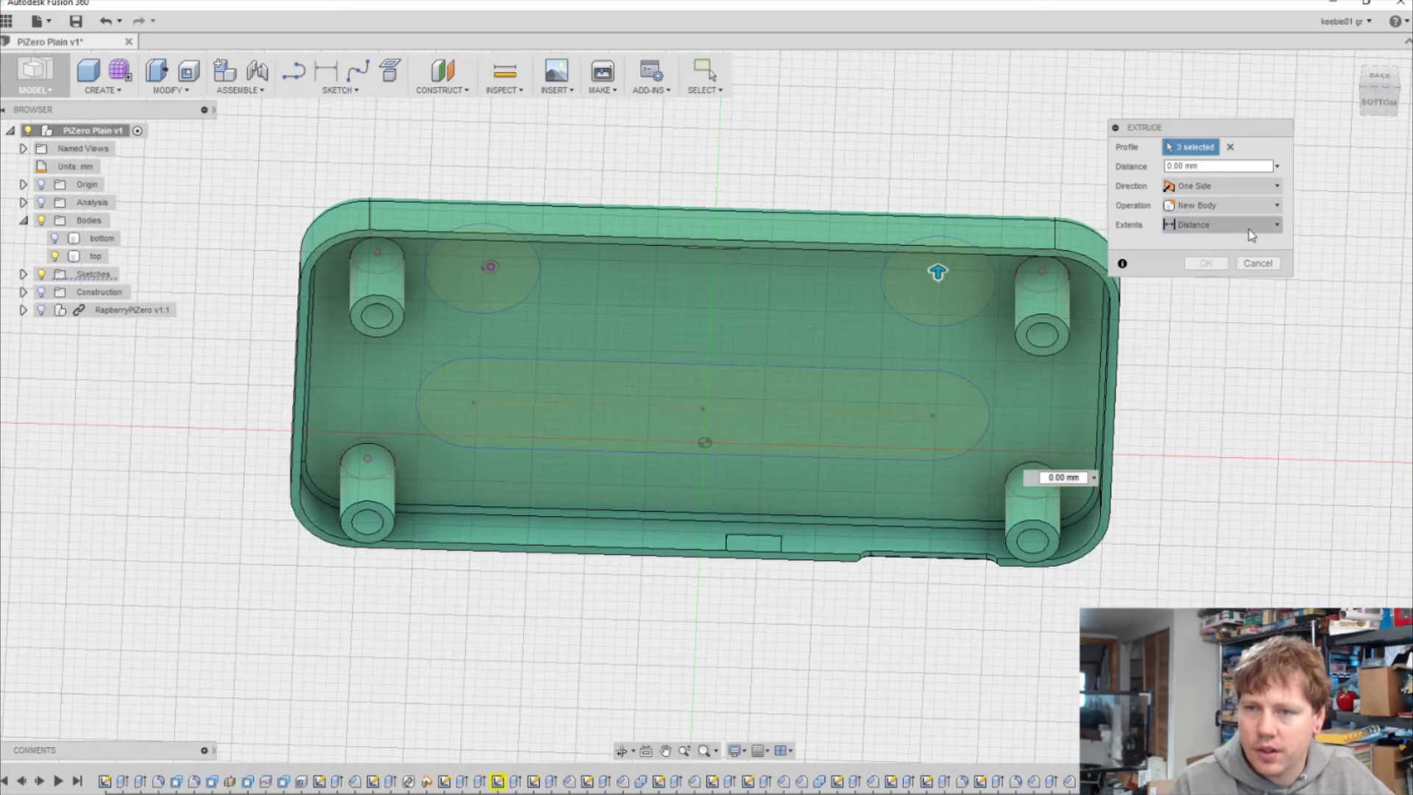
pyautogui.click(1250, 225)
pyautogui.click(1222, 261)
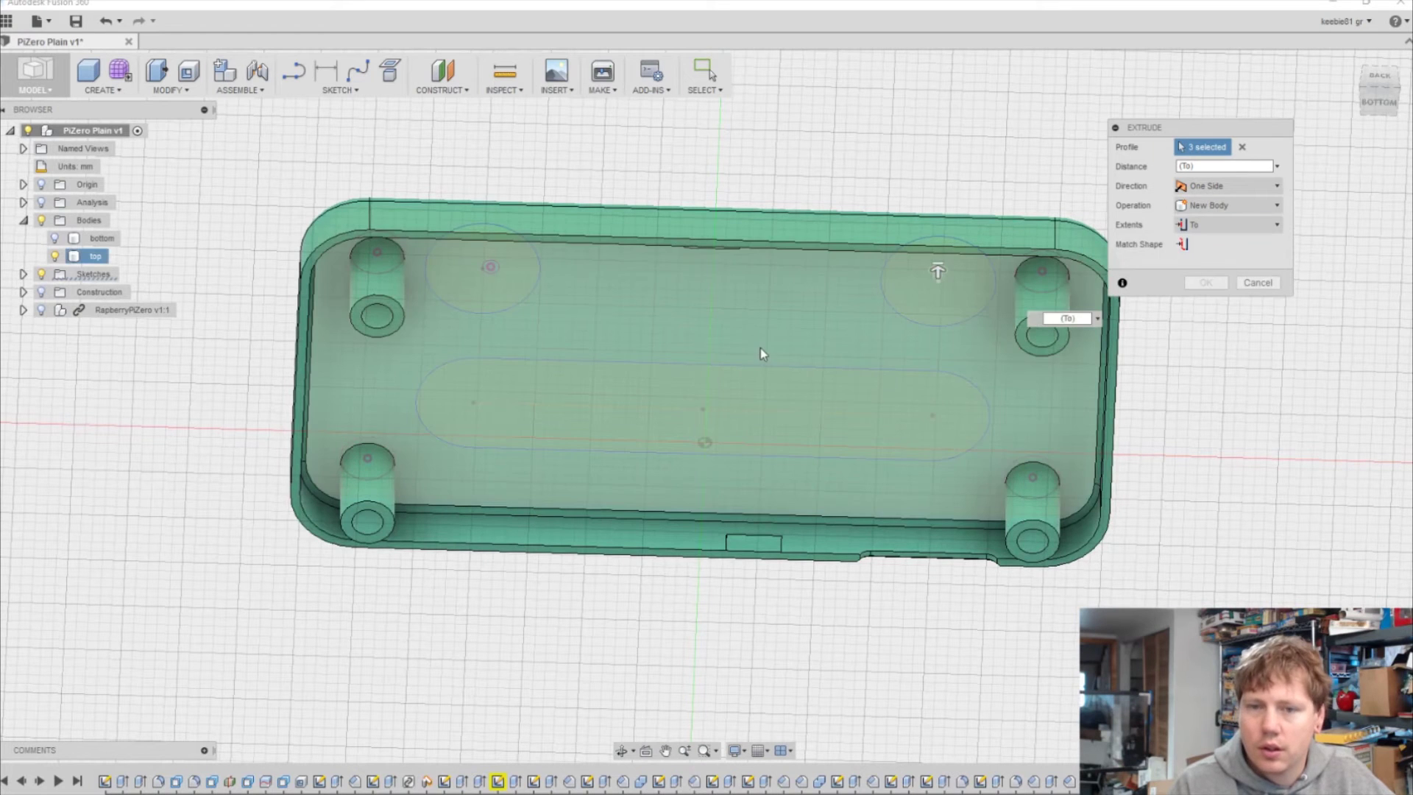
pyautogui.click(762, 351)
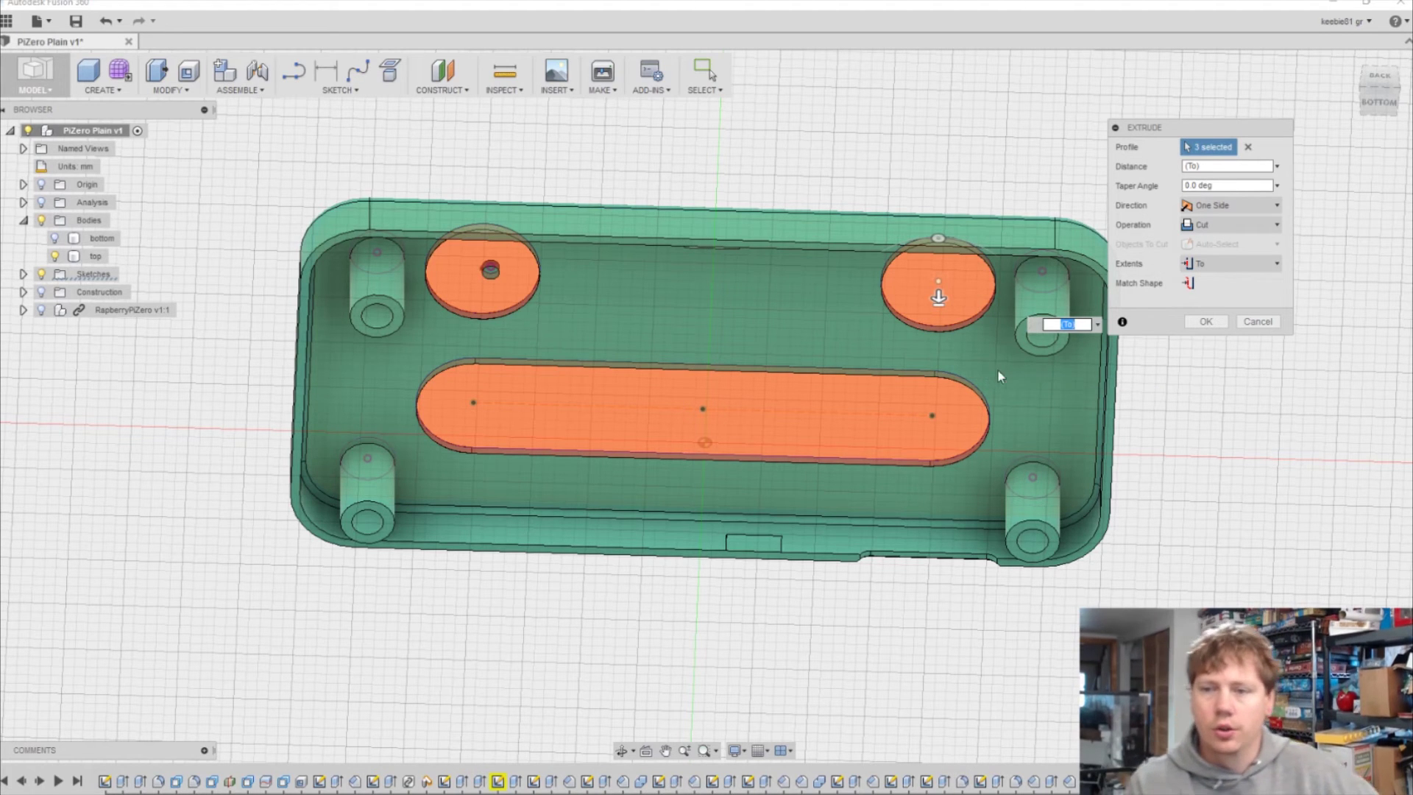
pyautogui.click(1206, 322)
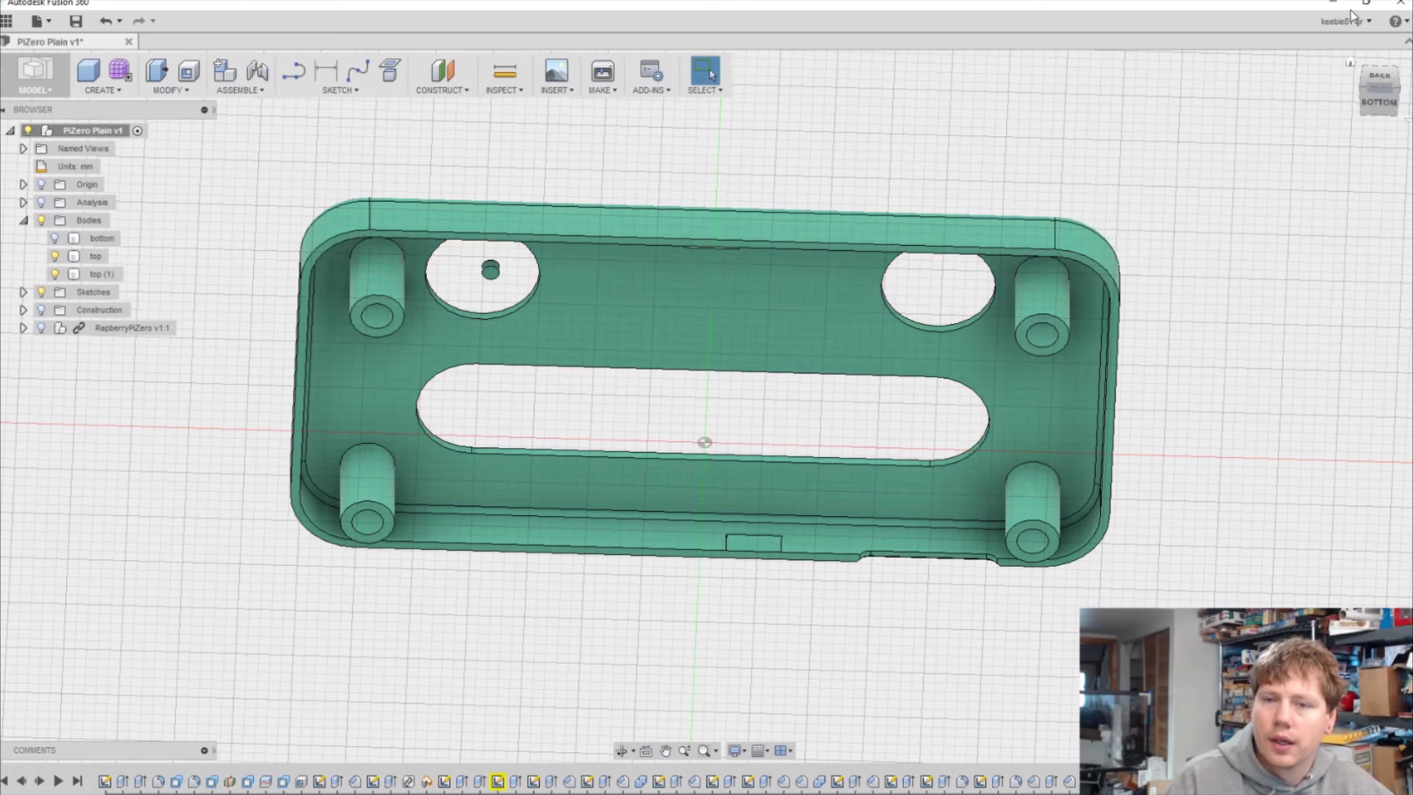
pyautogui.click(1352, 63)
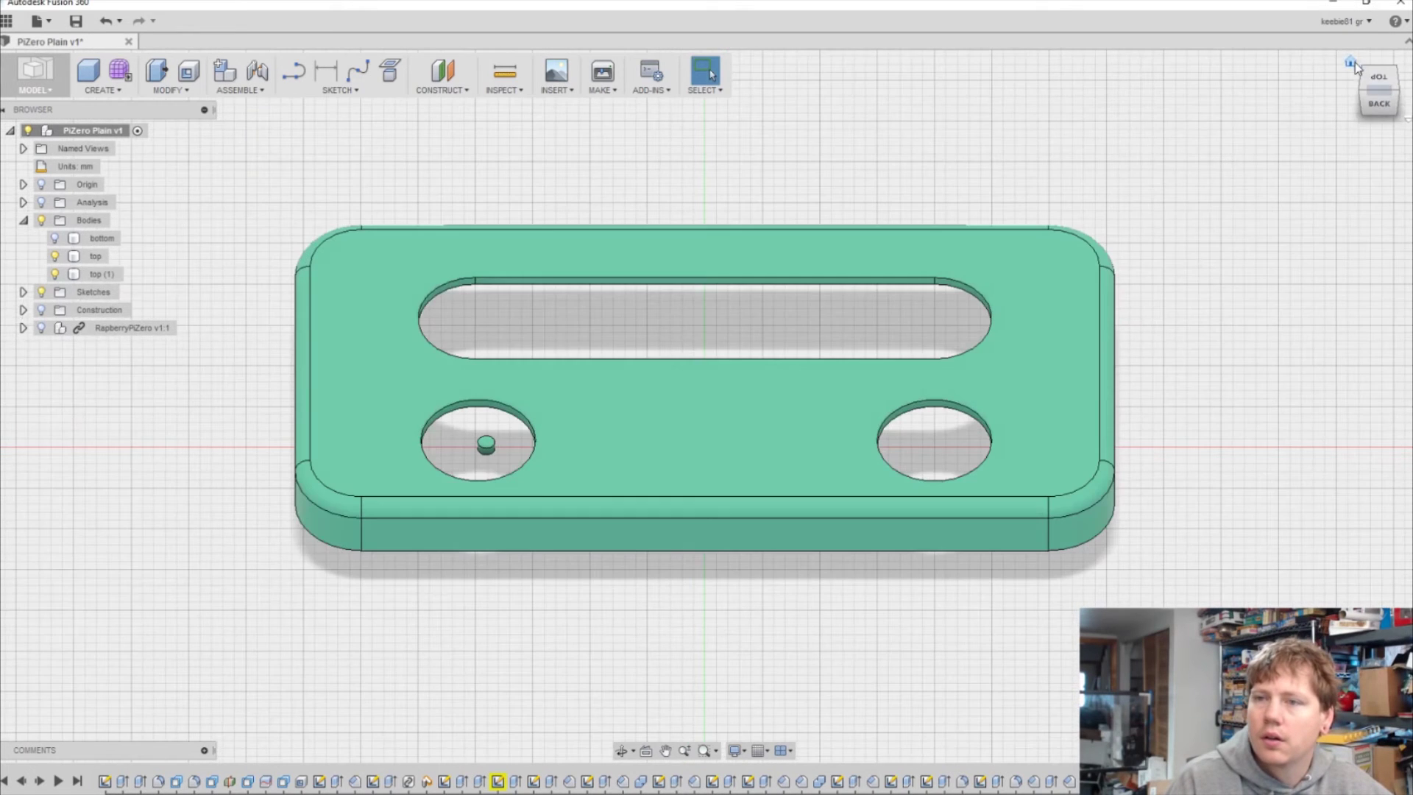
pyautogui.click(487, 445)
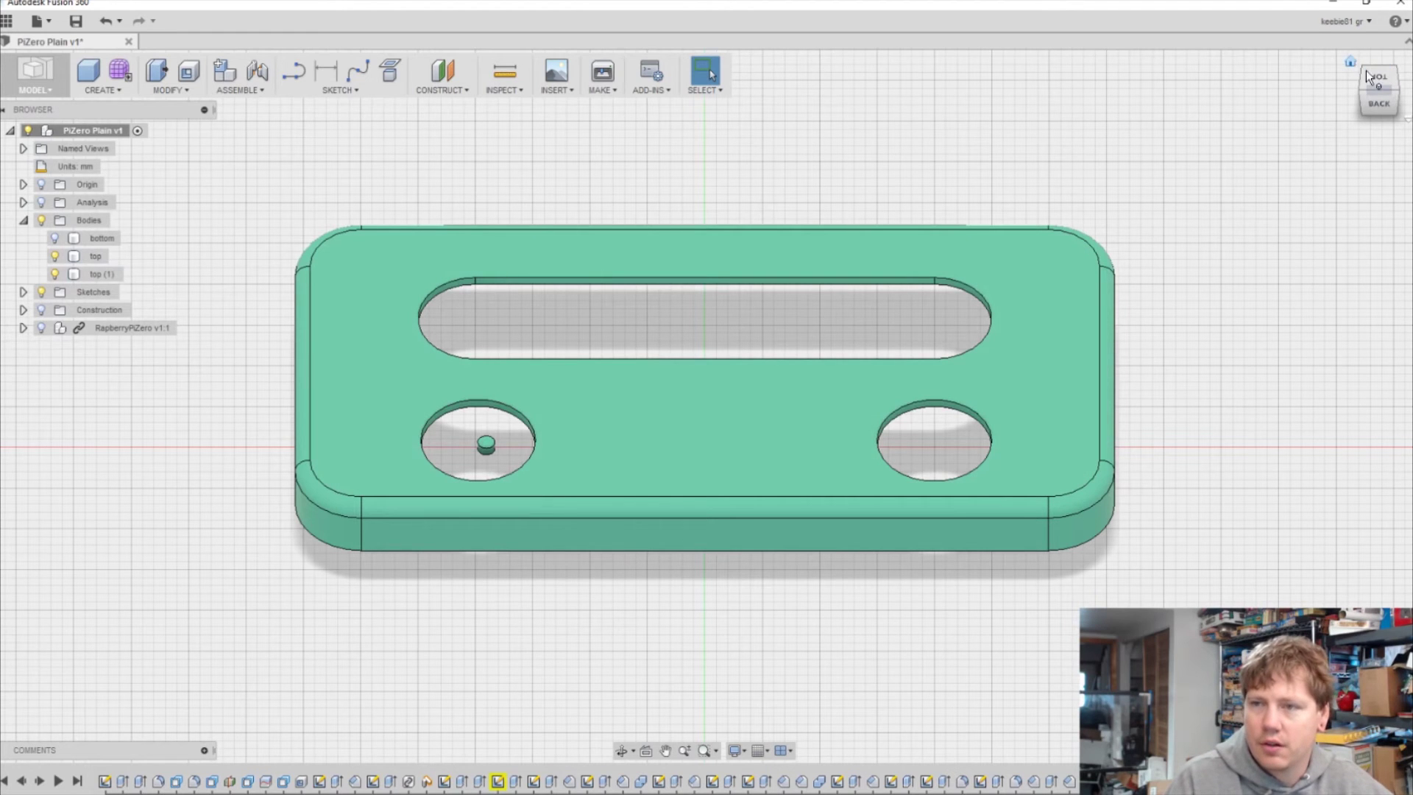
pyautogui.click(1375, 80)
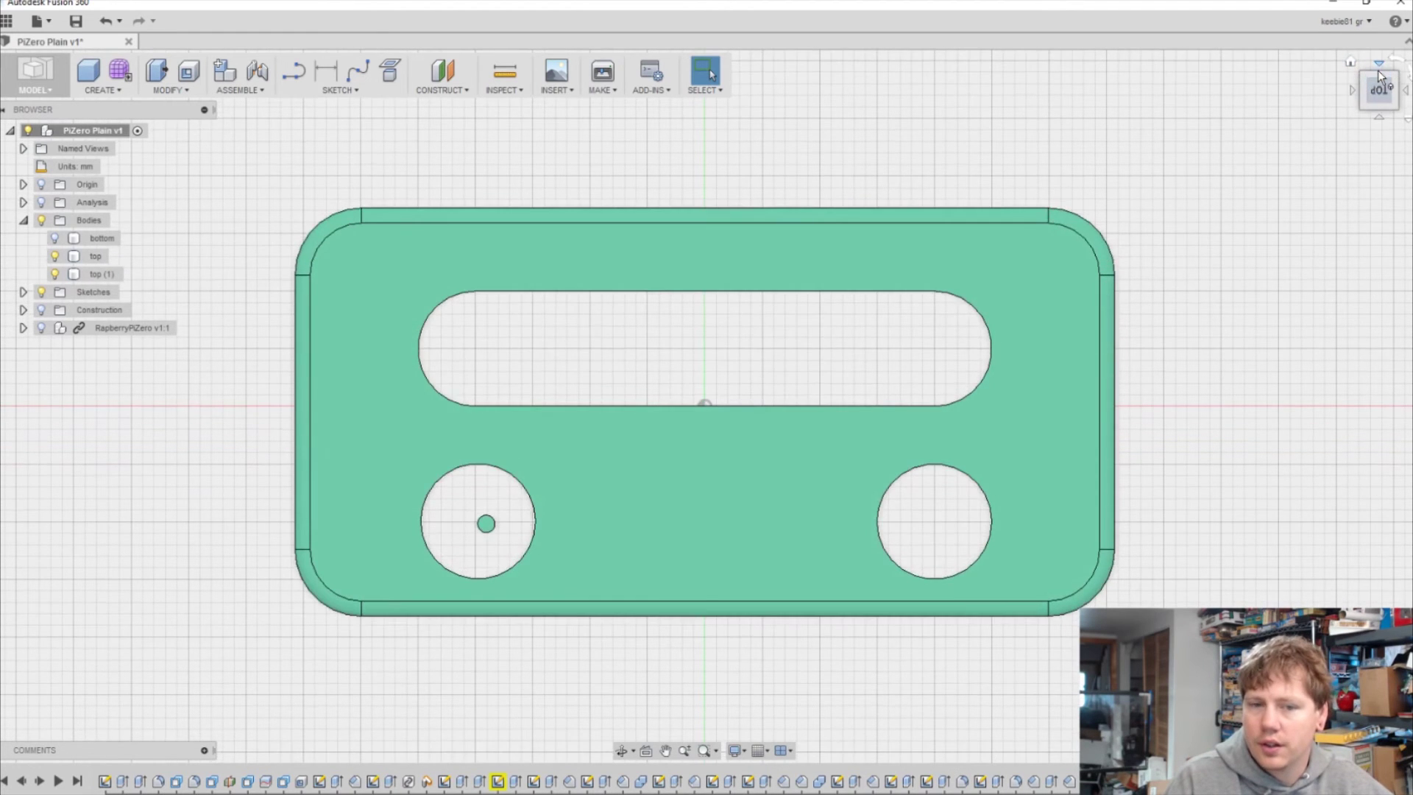
pyautogui.click(1379, 71)
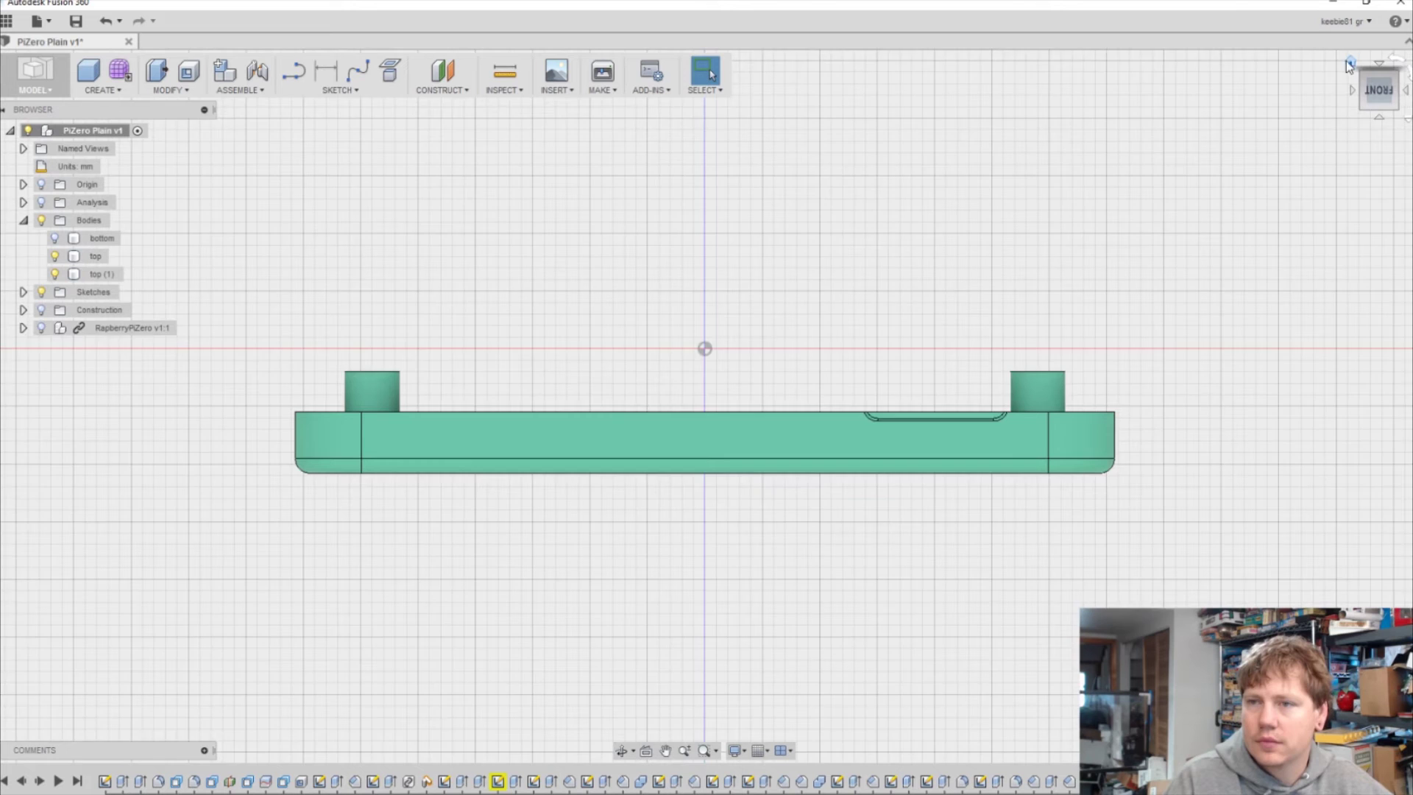
pyautogui.moveTo(1349, 67); pyautogui.dragTo(1391, 64)
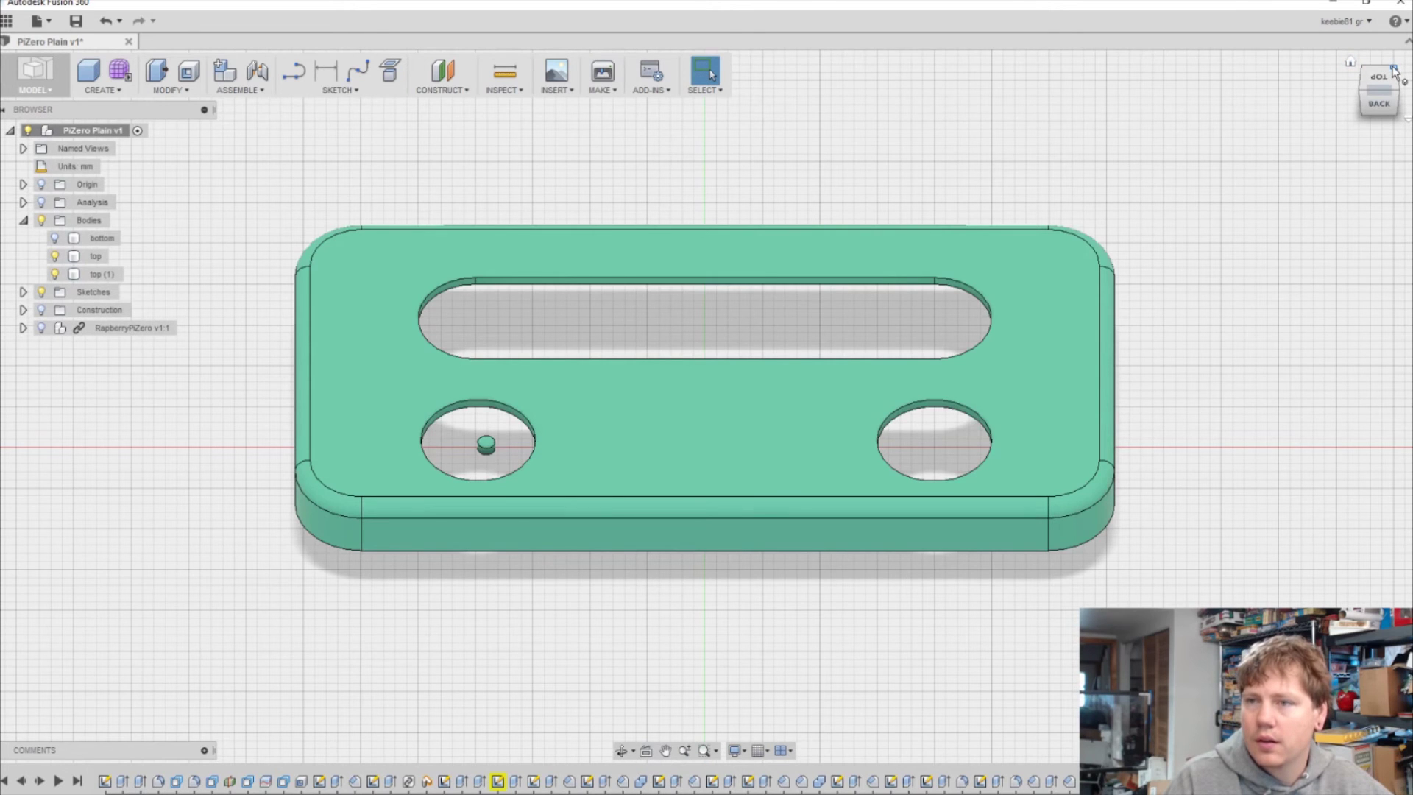
pyautogui.click(1395, 71)
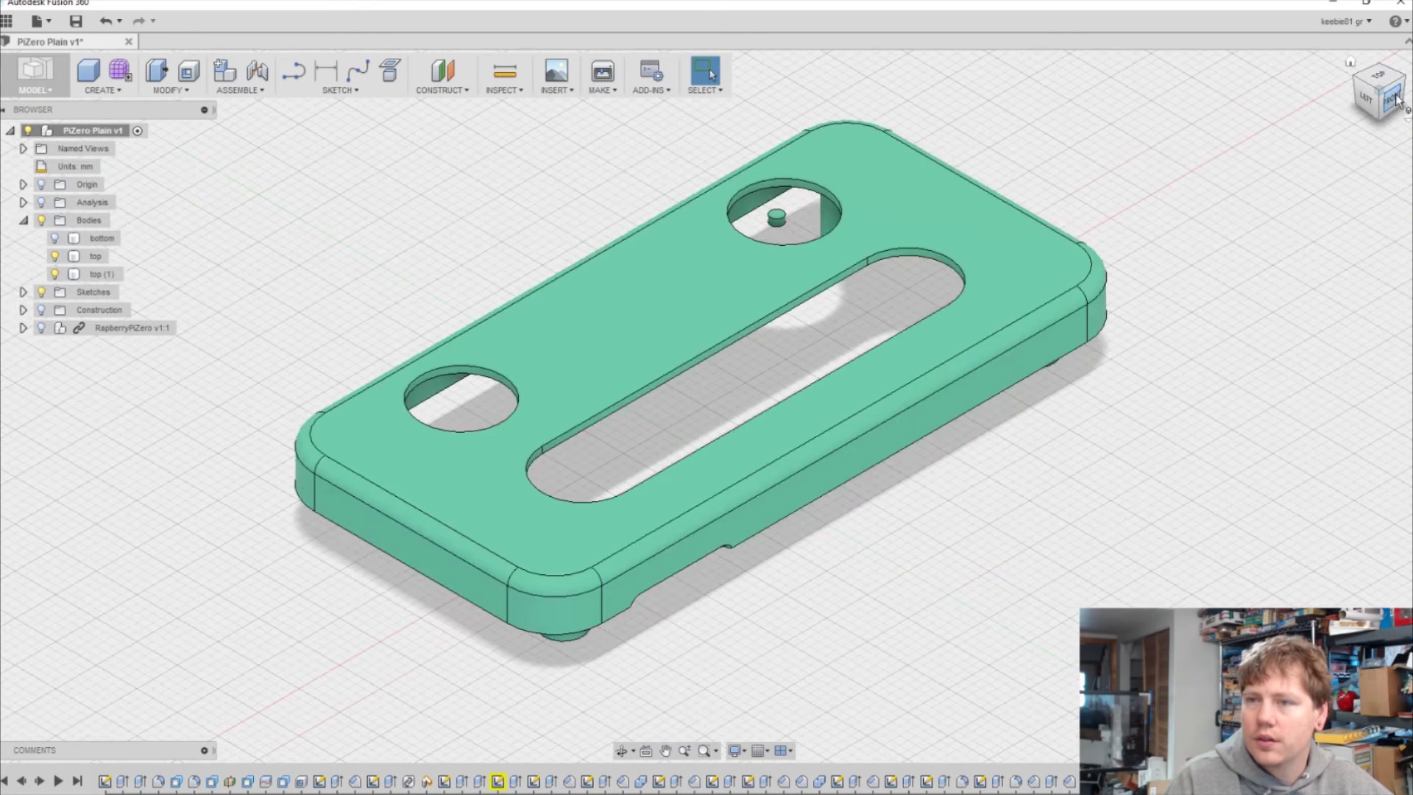
pyautogui.click(1397, 91)
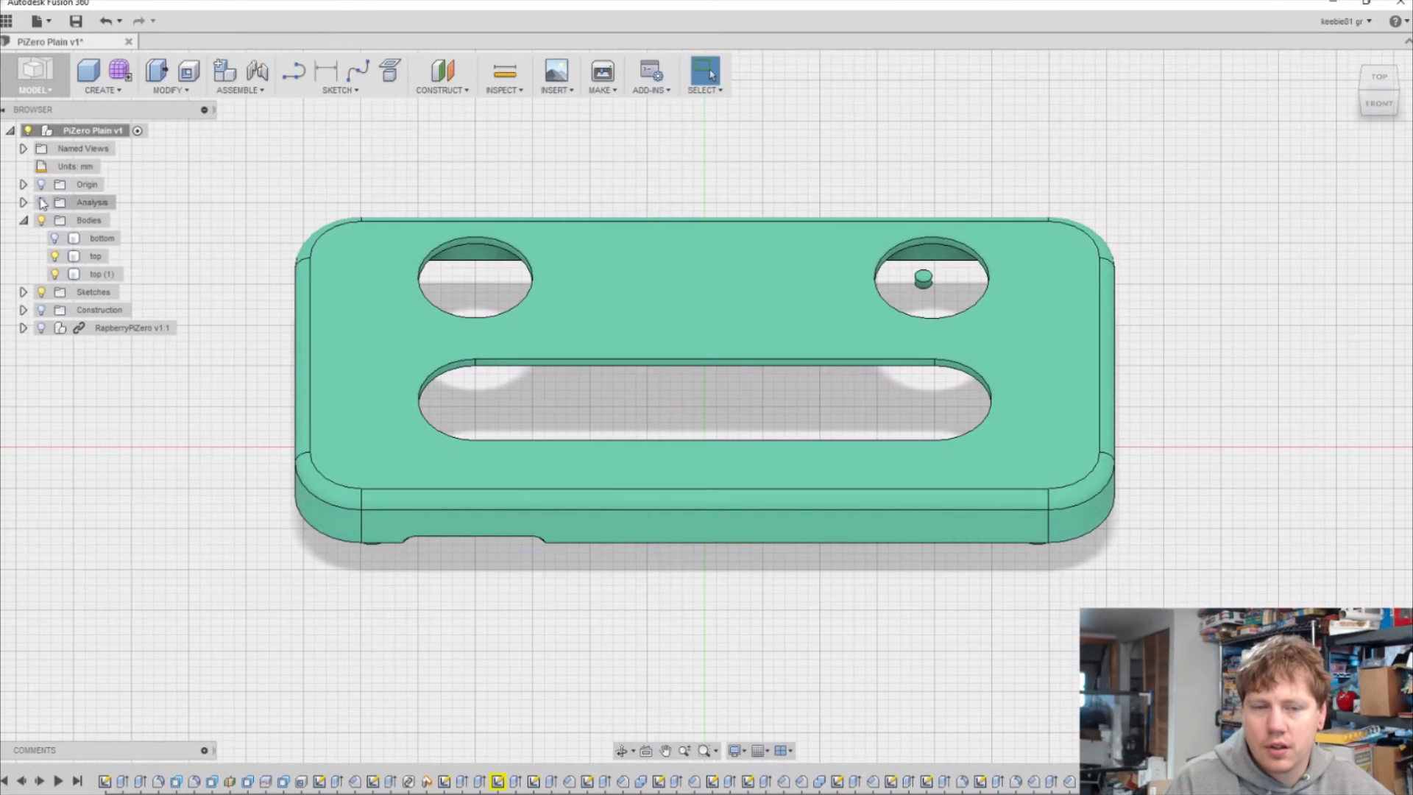
# Step: Show the bottom body, hide the top lid, and view the case from its bottom face
pyautogui.click(54, 238)
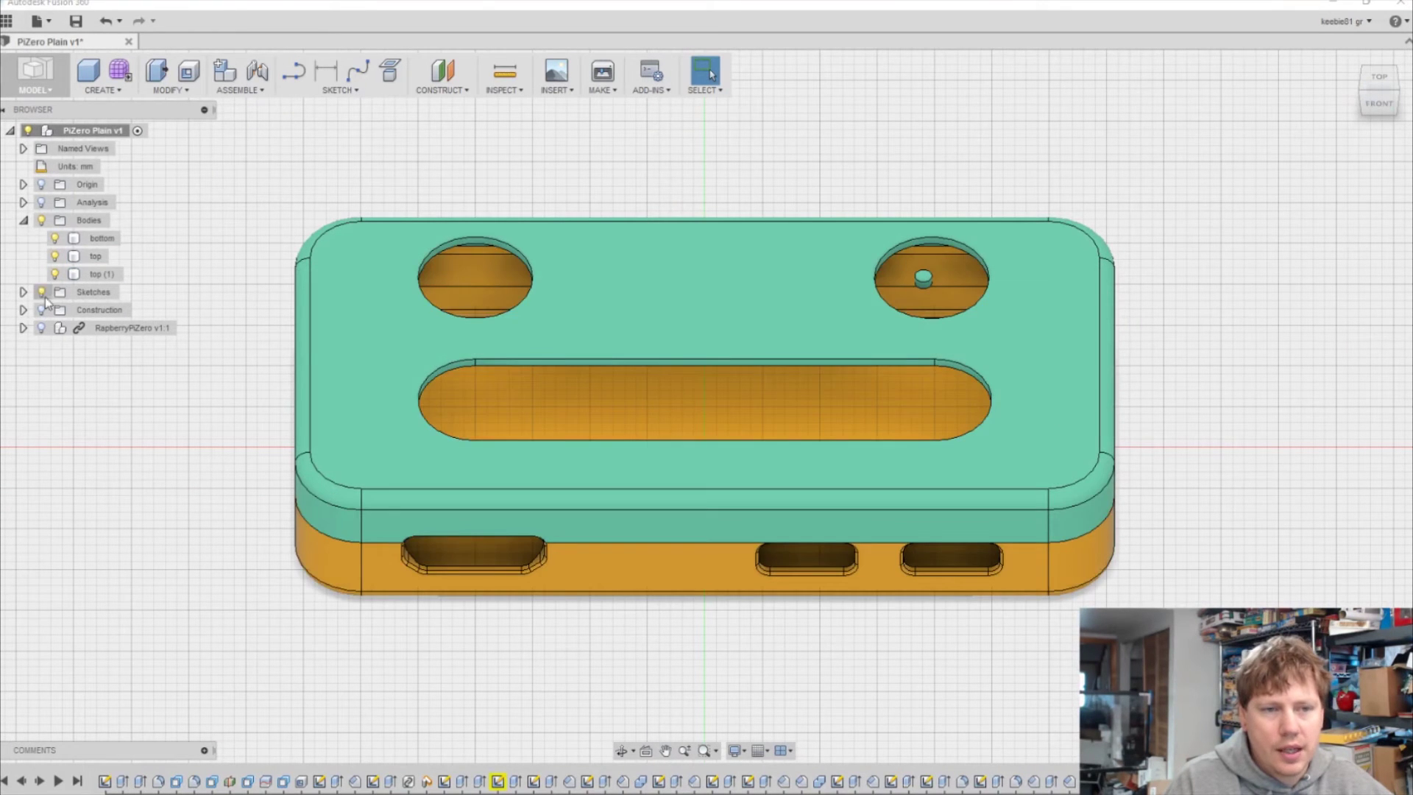
pyautogui.click(54, 256)
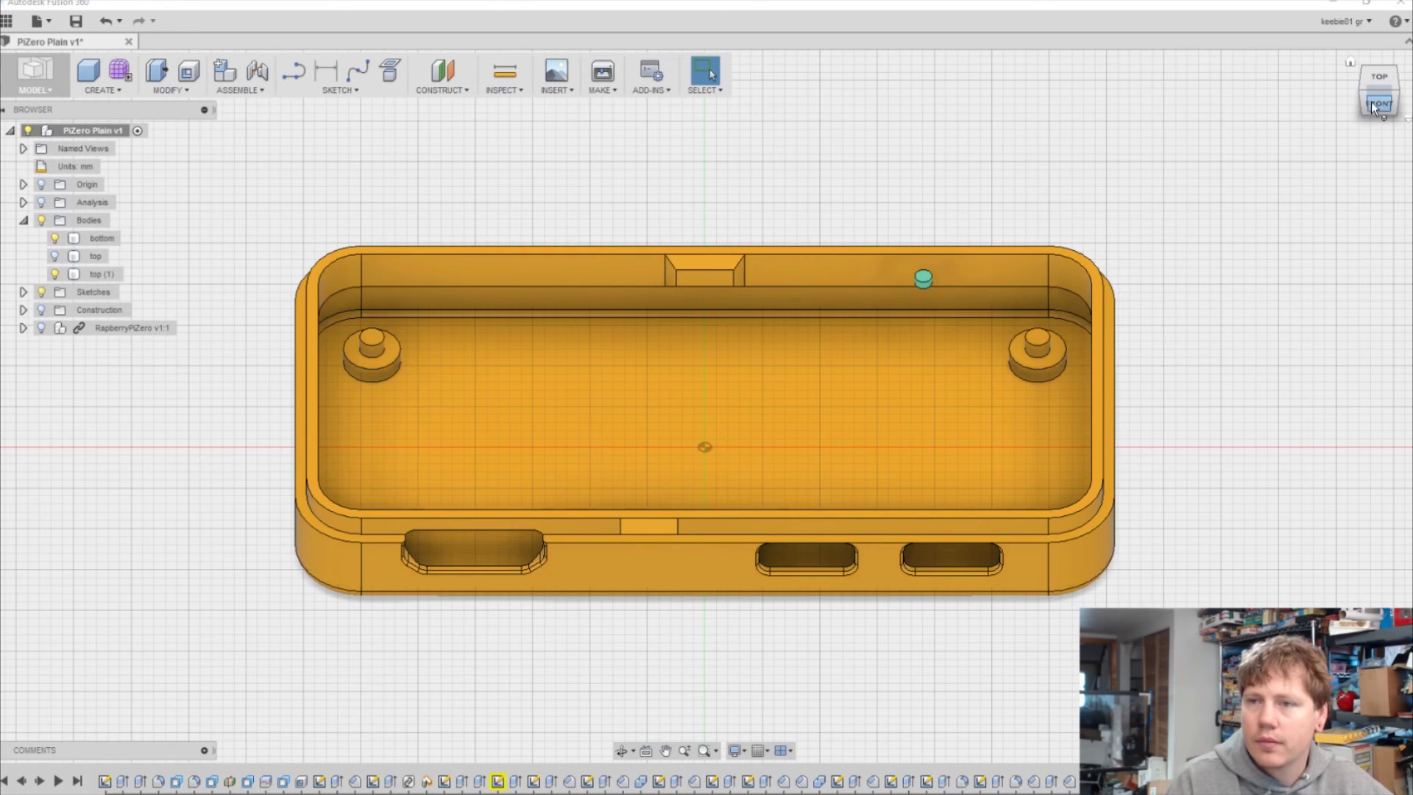
pyautogui.click(1372, 105)
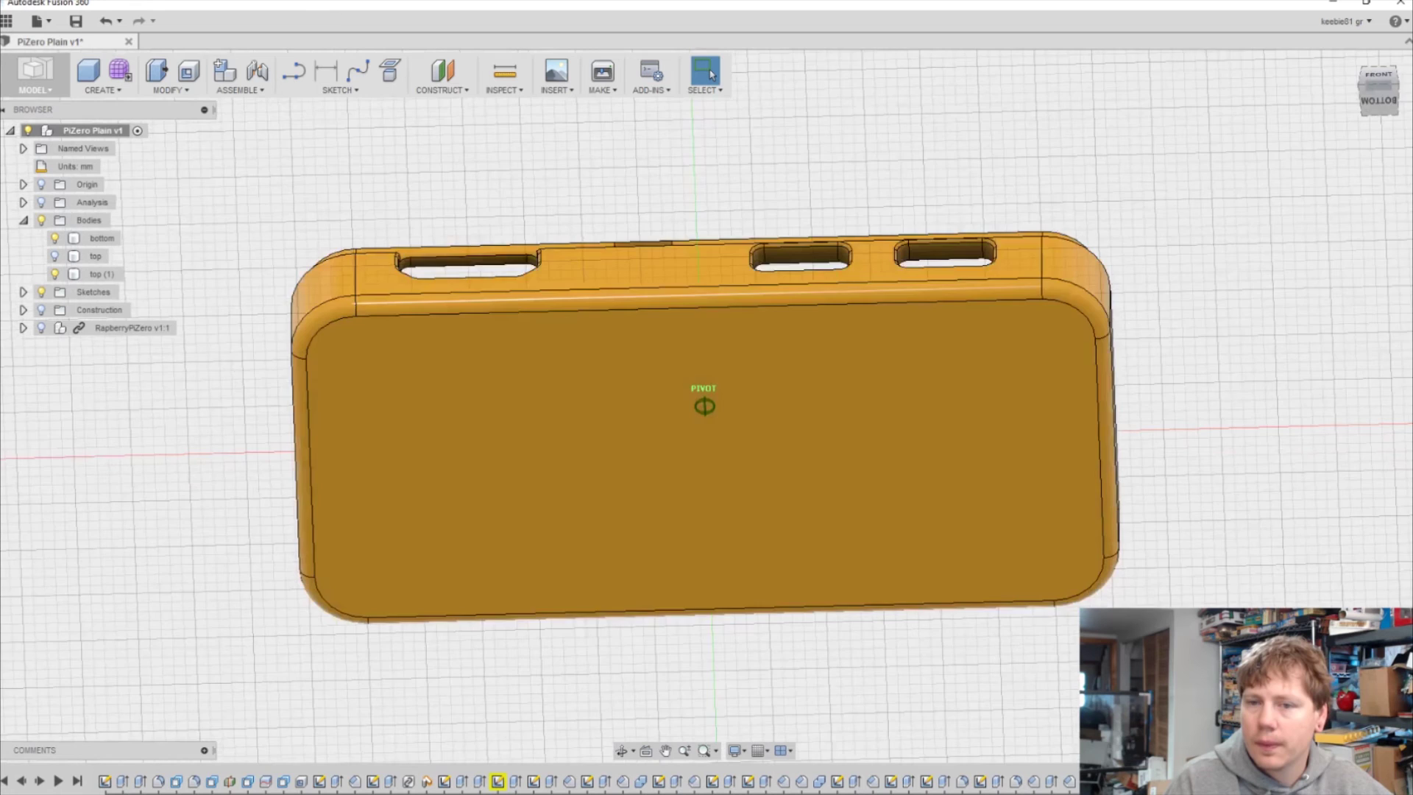
pyautogui.keyDown('shift'); pyautogui.moveTo(516, 412); pyautogui.dragTo(519, 414, button='middle'); pyautogui.keyUp('shift')
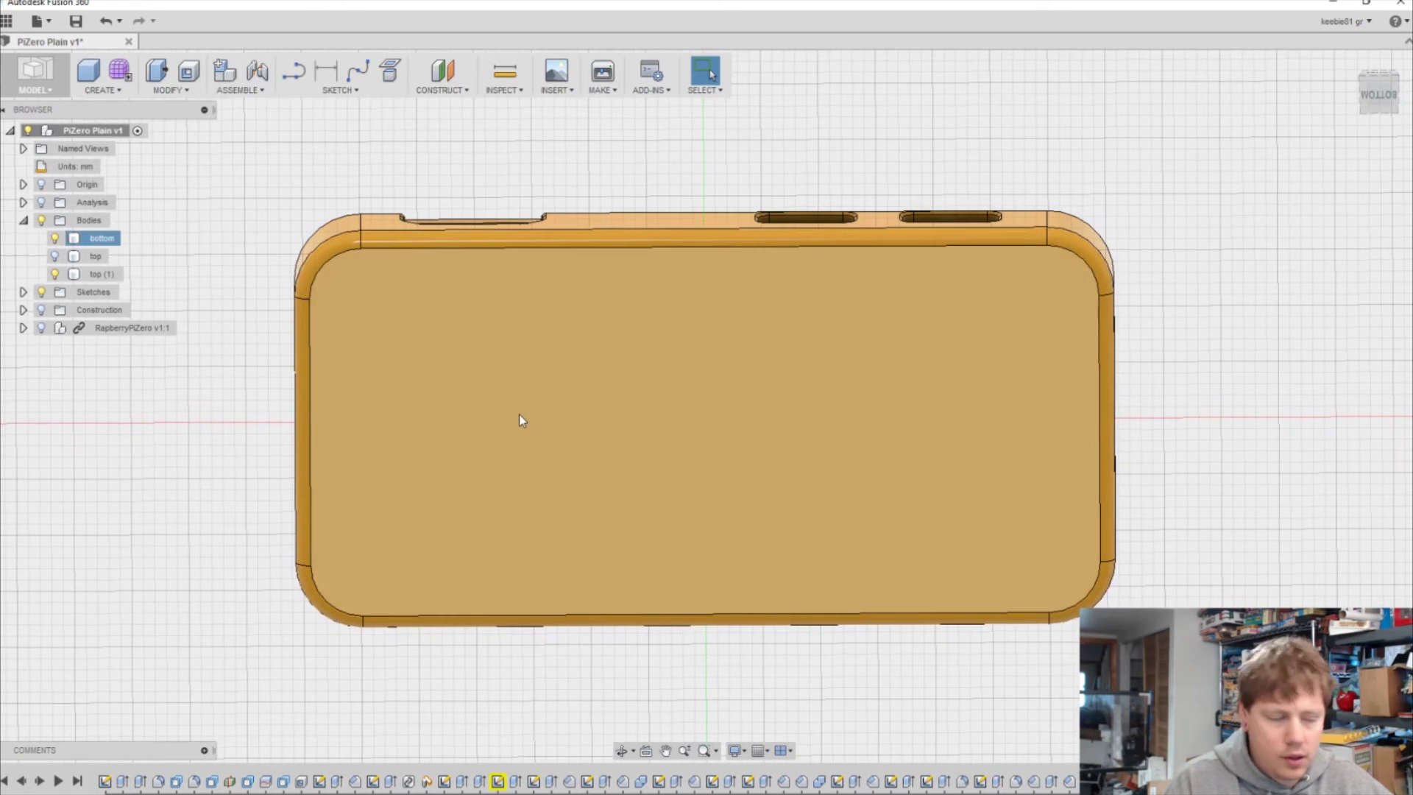
# Step: Sketch on the bottom face with all four corner screw-hole circles projected, then finish it
pyautogui.click(390, 71)
pyautogui.press('p')
pyautogui.click(598, 431)
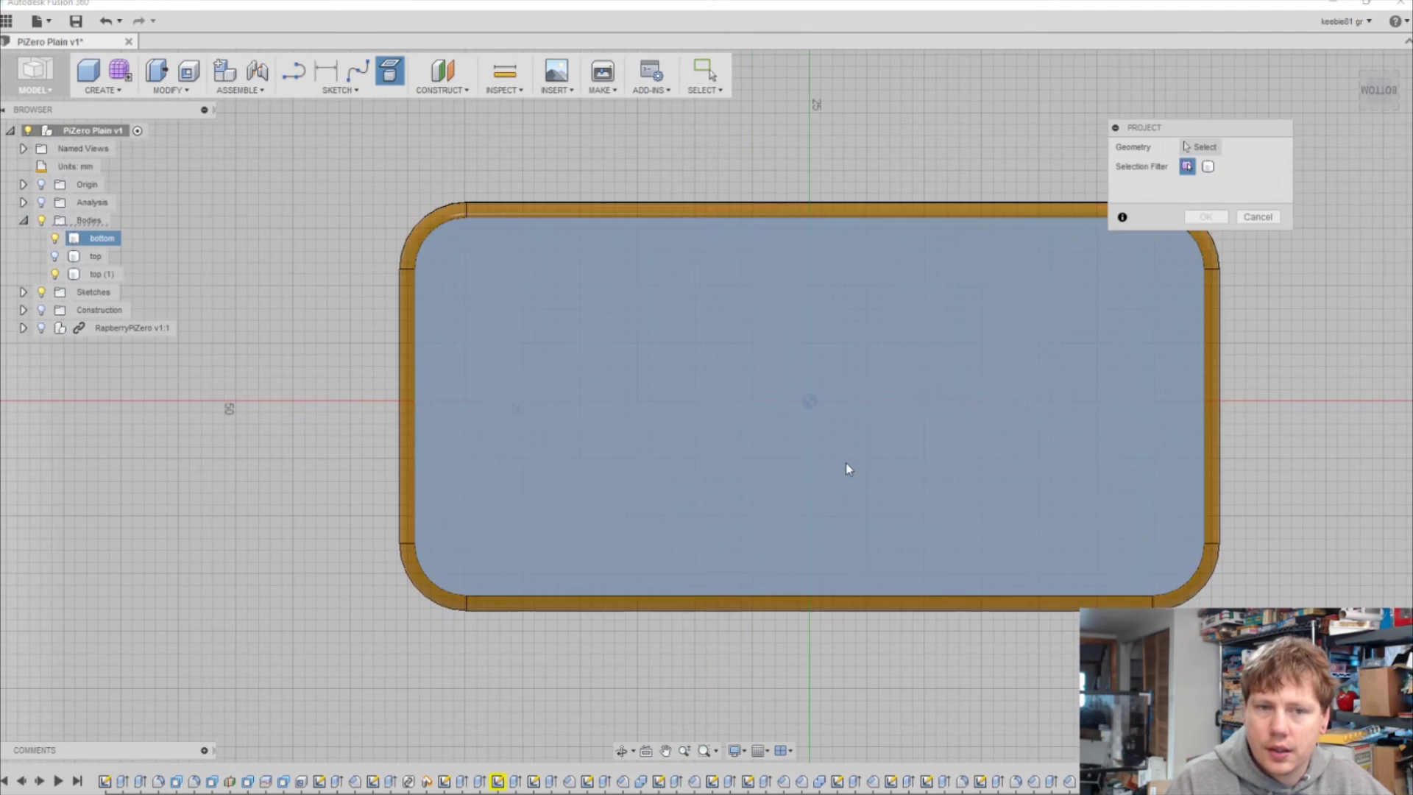
pyautogui.click(845, 458)
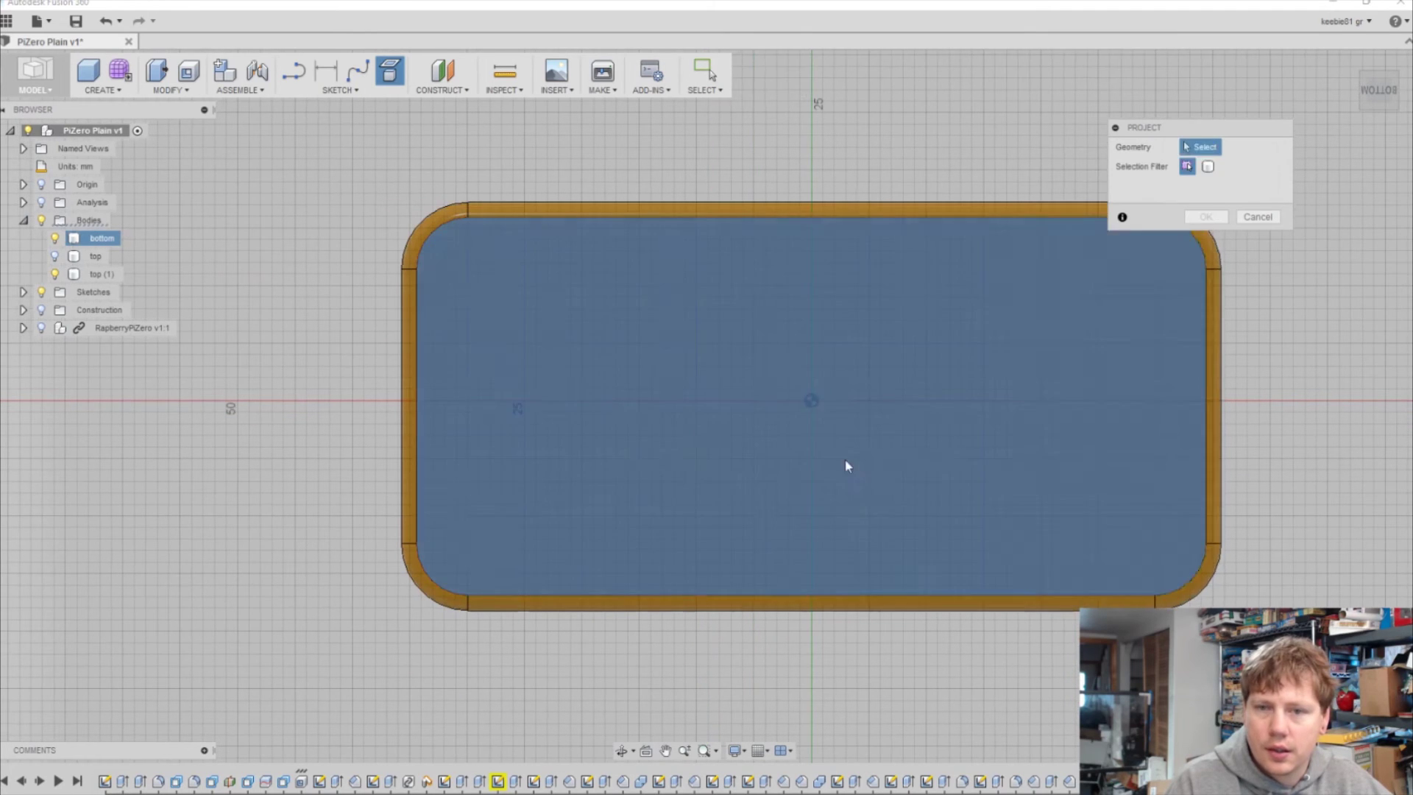
pyautogui.click(496, 289)
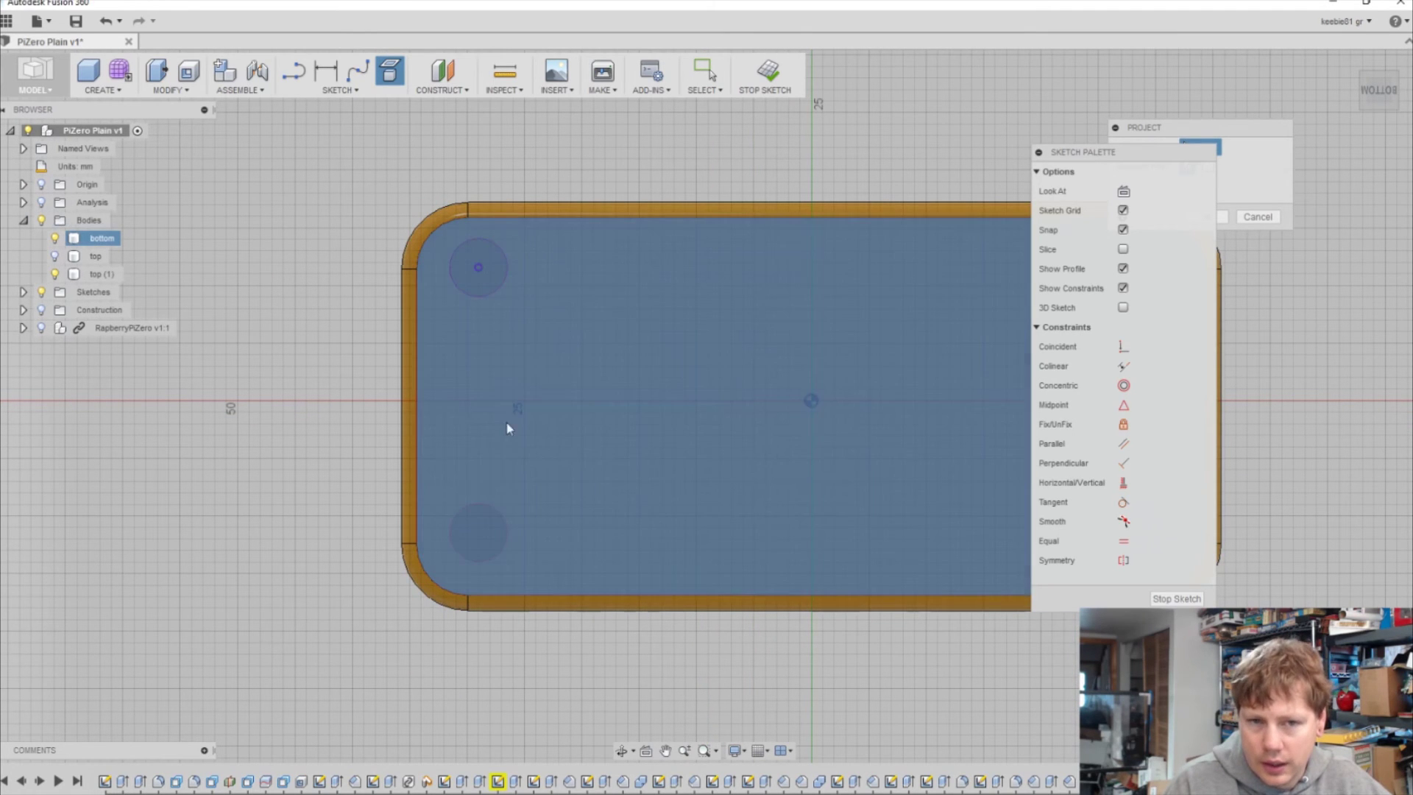
pyautogui.click(490, 516)
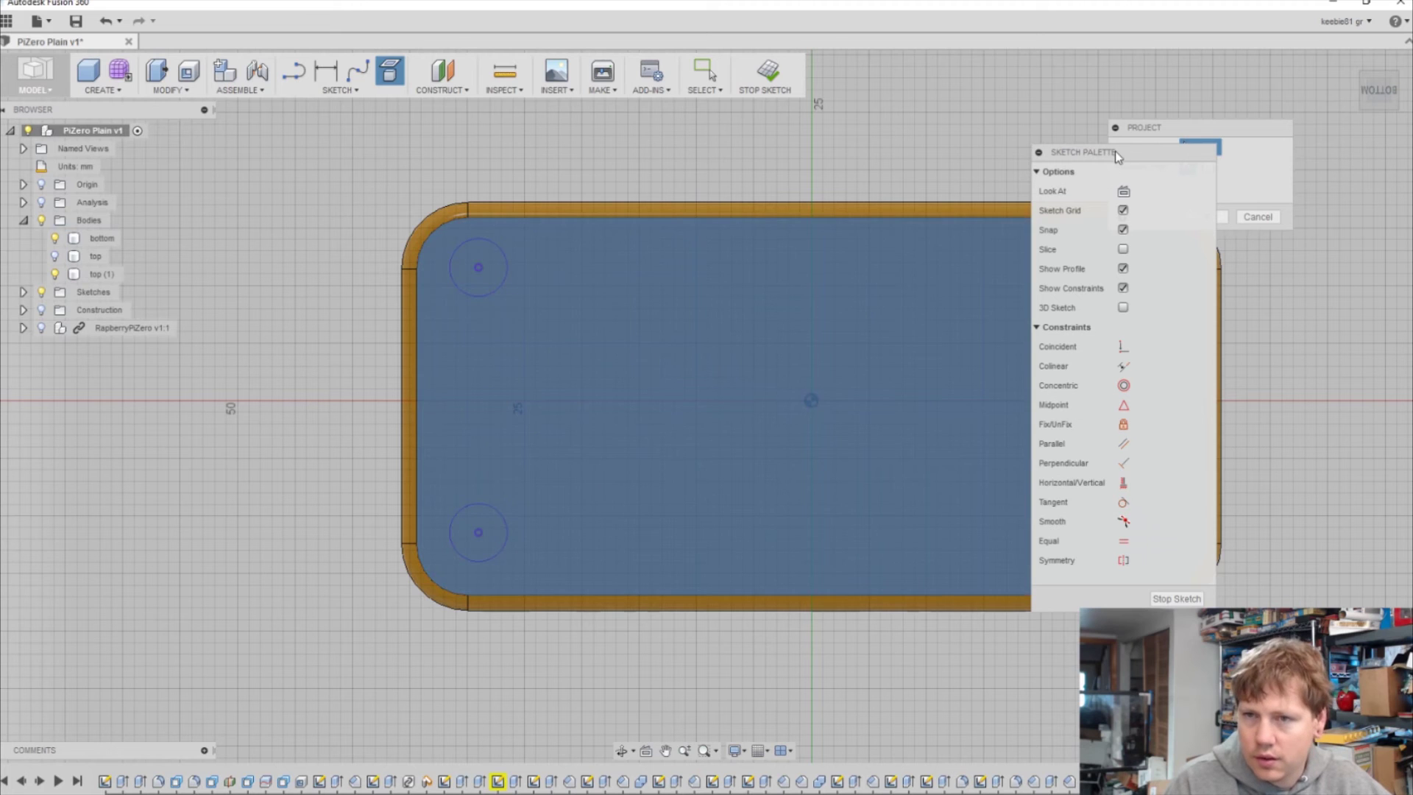
pyautogui.moveTo(1115, 152); pyautogui.dragTo(726, 188)
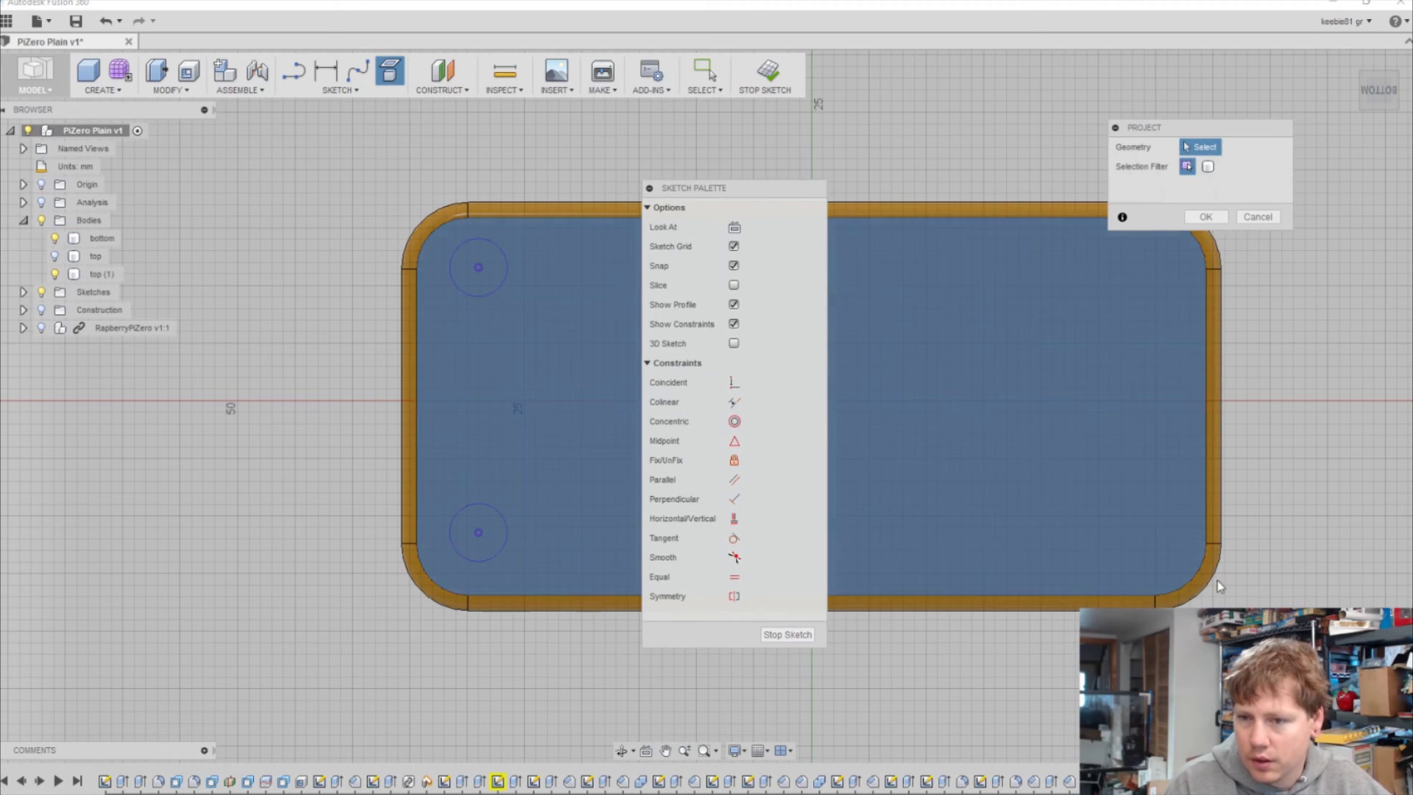
pyautogui.click(1154, 558)
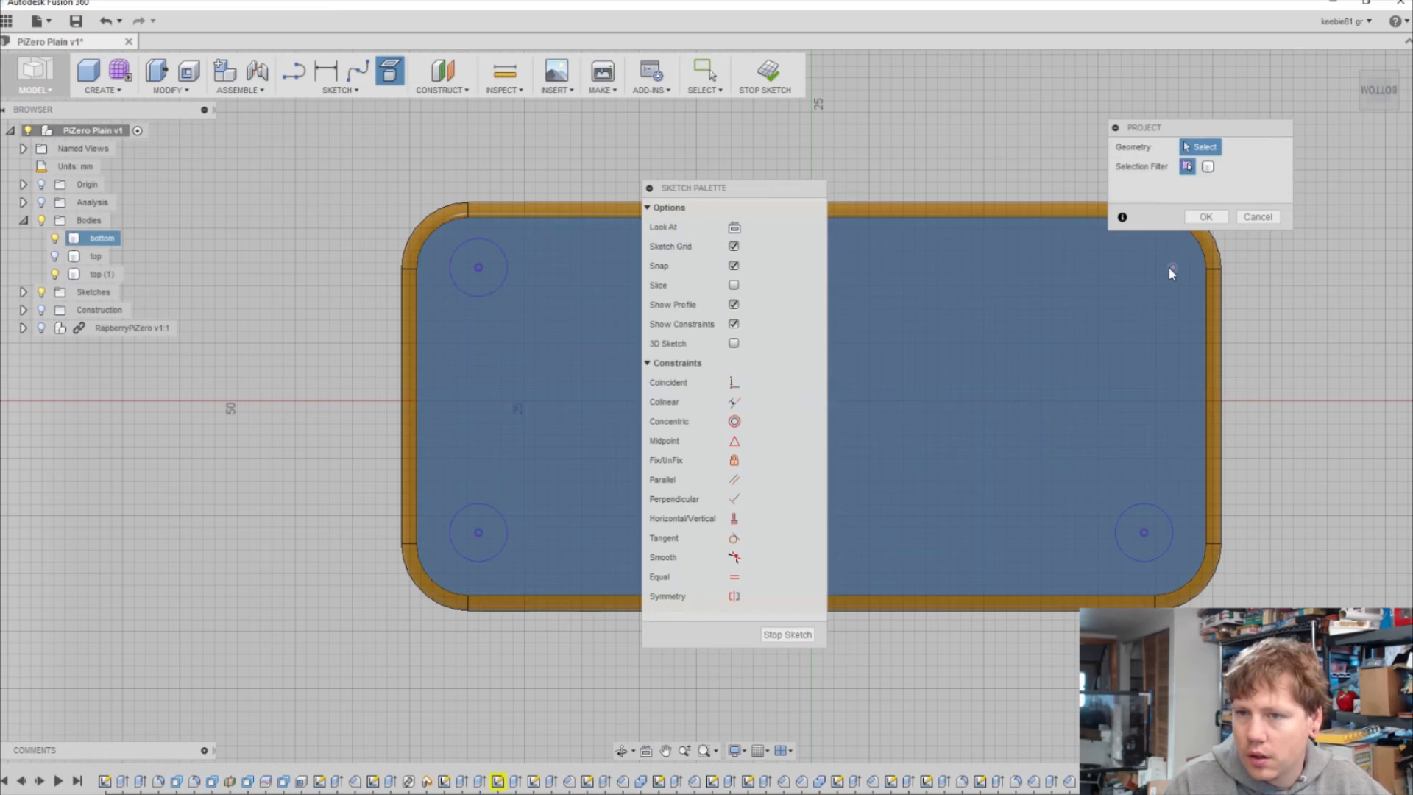
pyautogui.click(1170, 287)
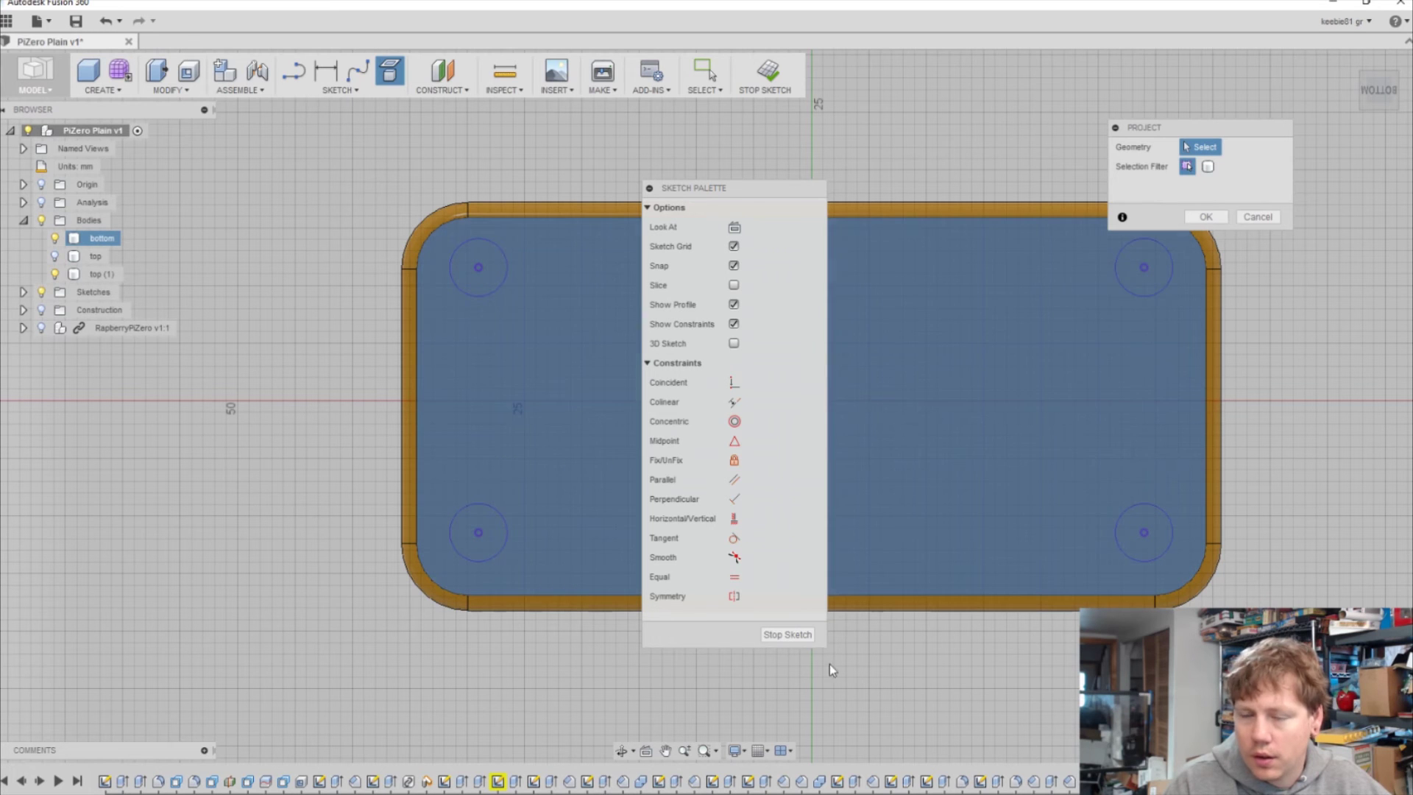
pyautogui.click(798, 638)
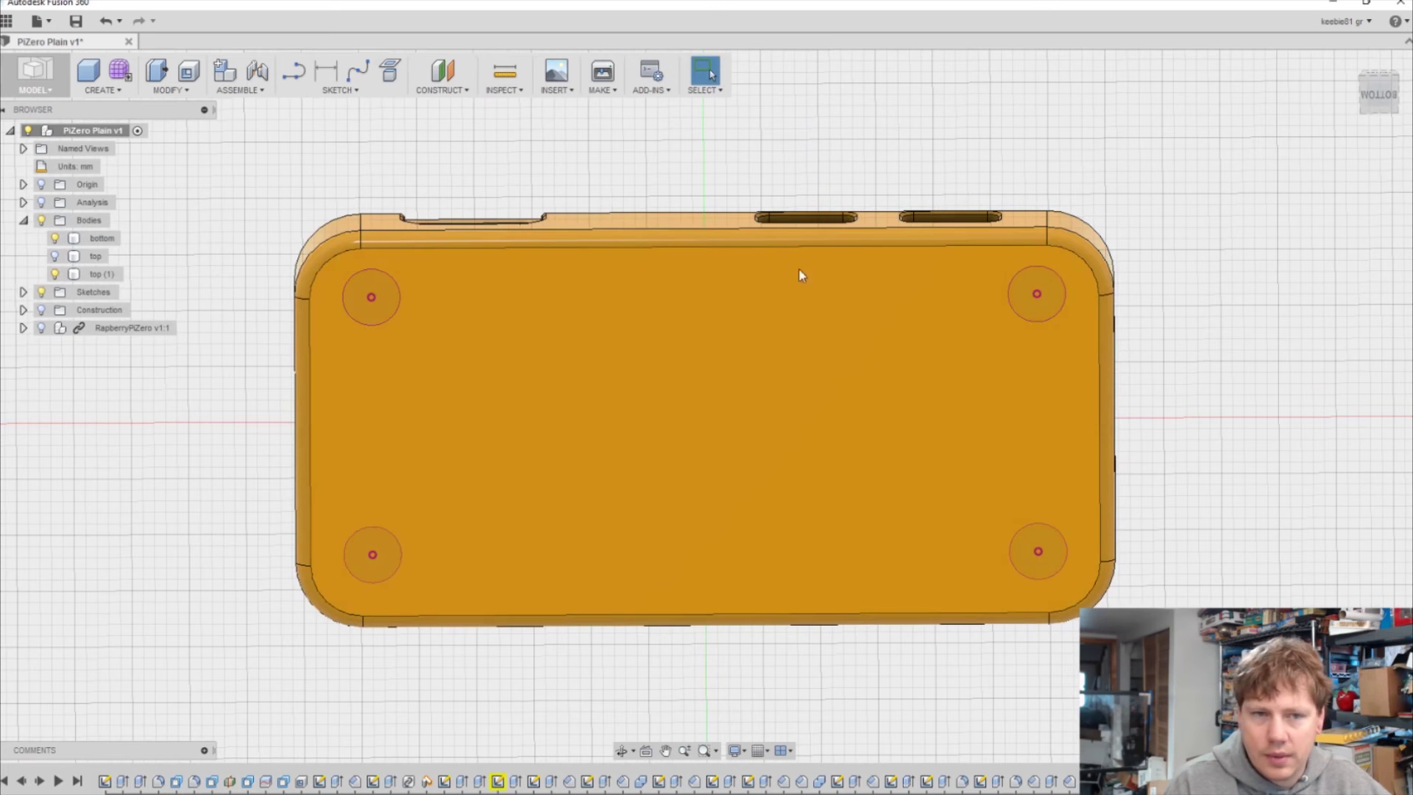
# Step: Offset the bottom face's outer loop by -7.615 mm in a new sketch and finish it
pyautogui.click(772, 294)
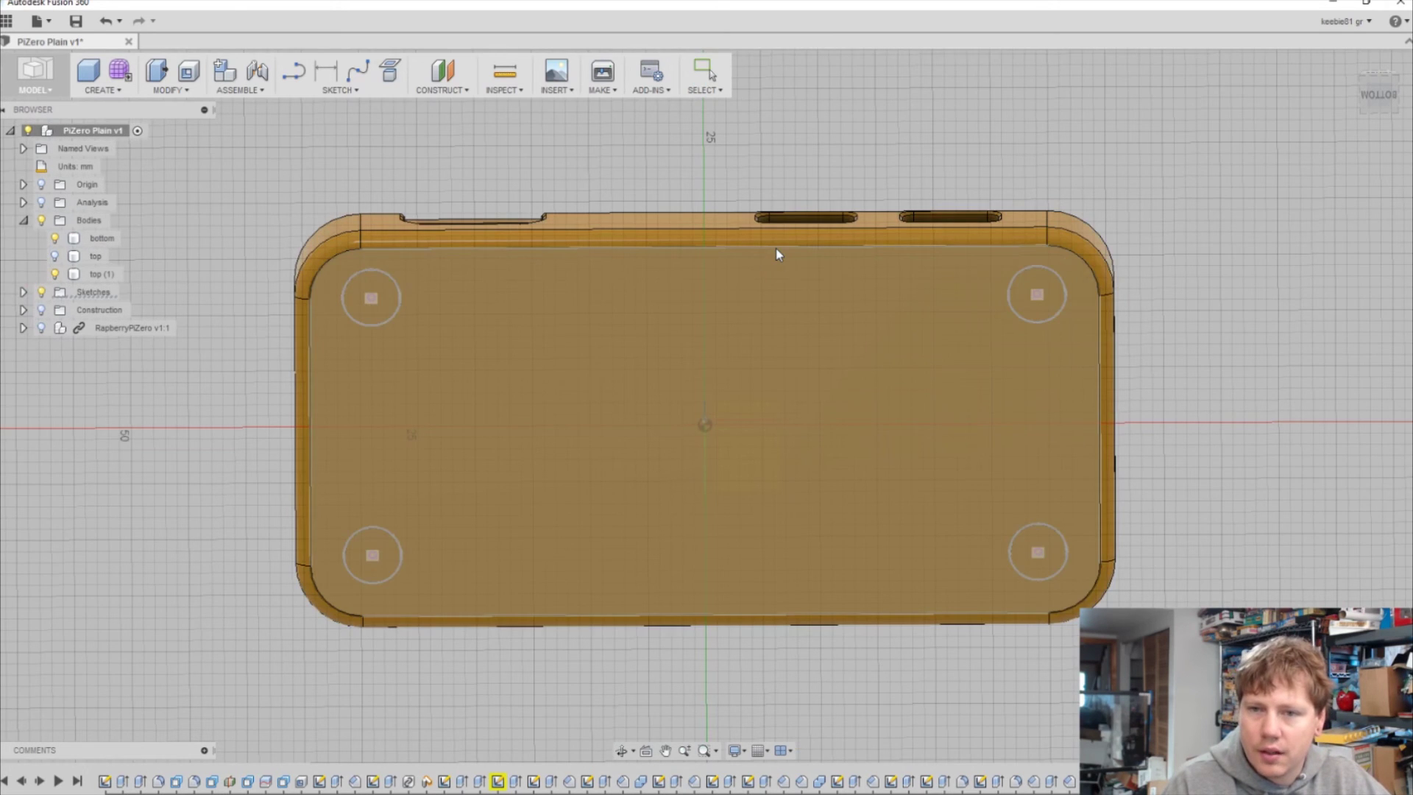
pyautogui.press('o')
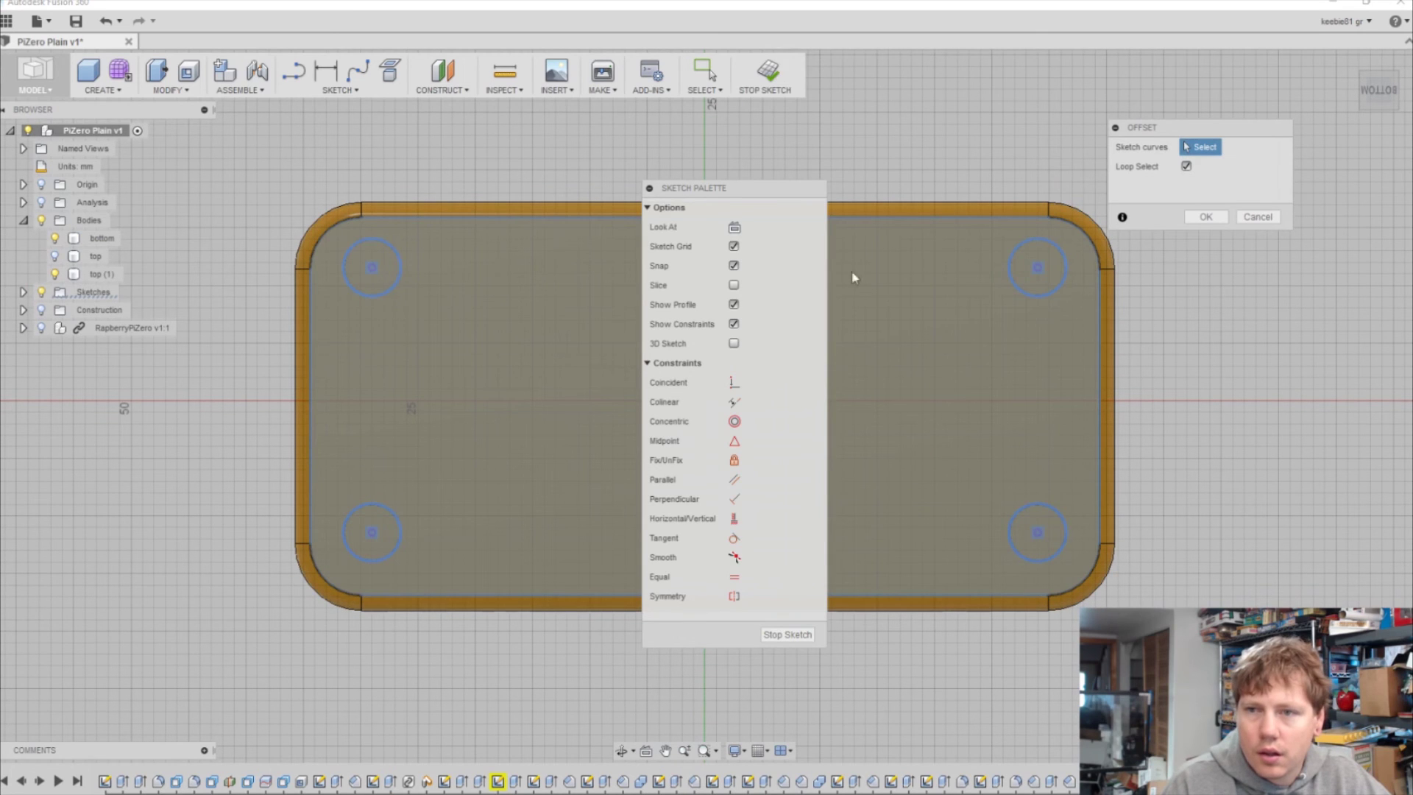
pyautogui.click(928, 219)
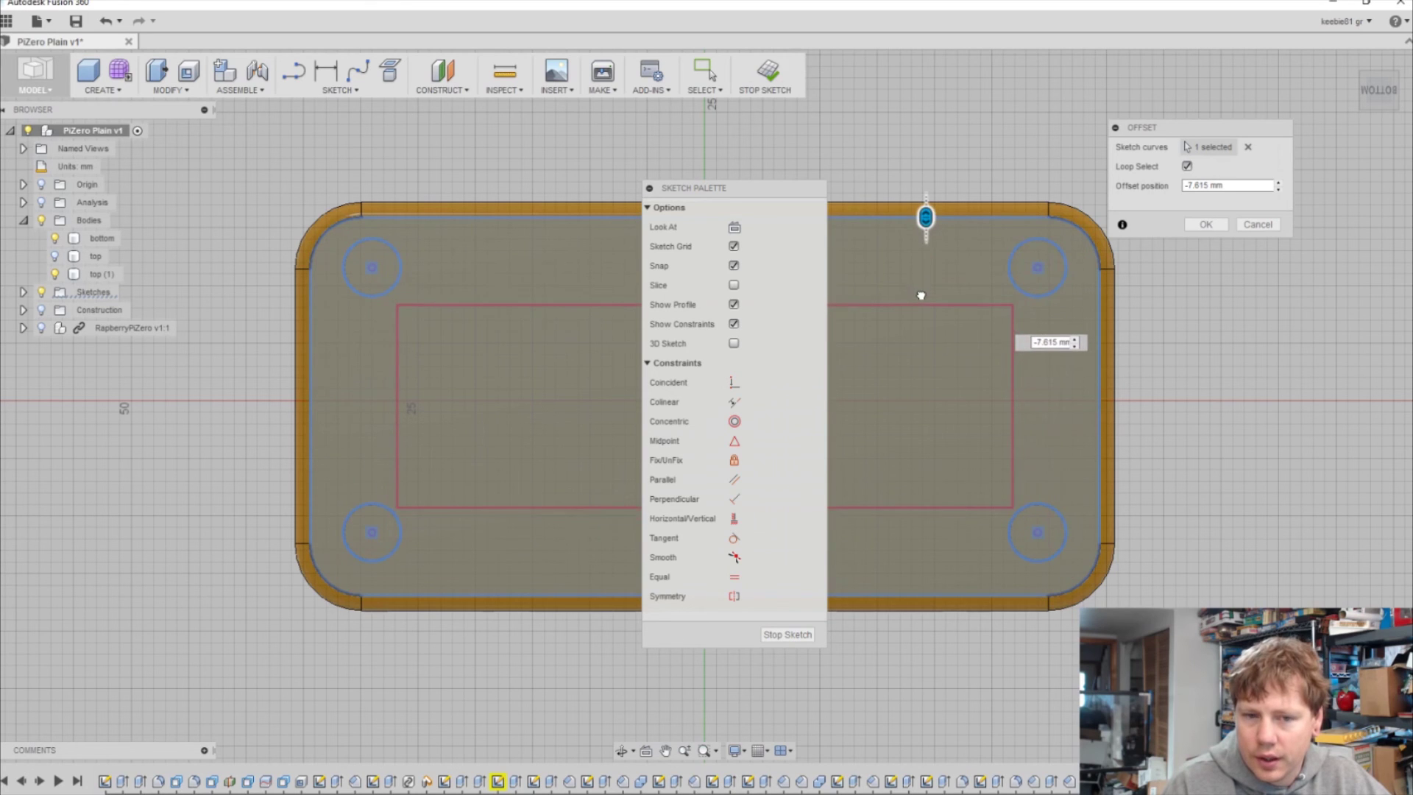
pyautogui.press('Tab')
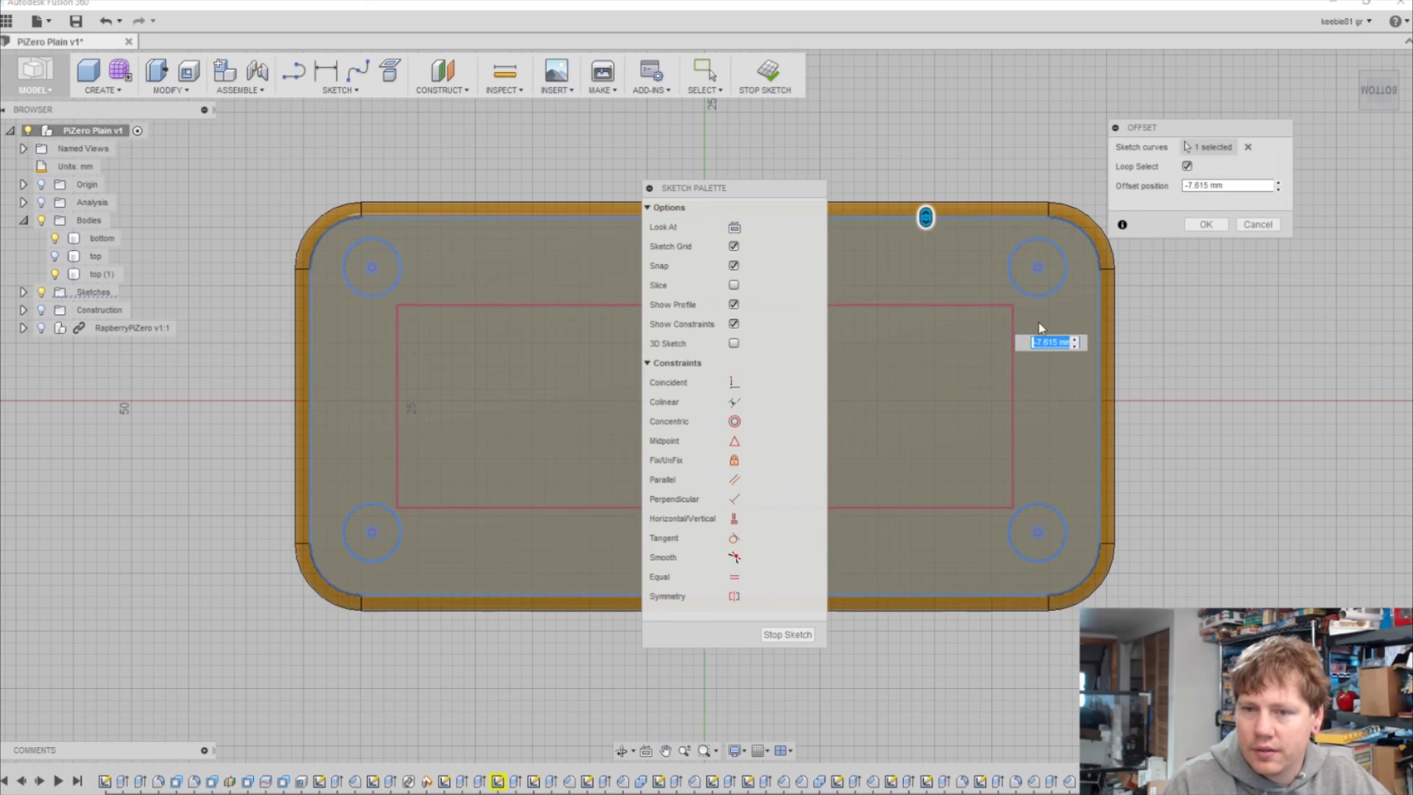
pyautogui.click(1207, 225)
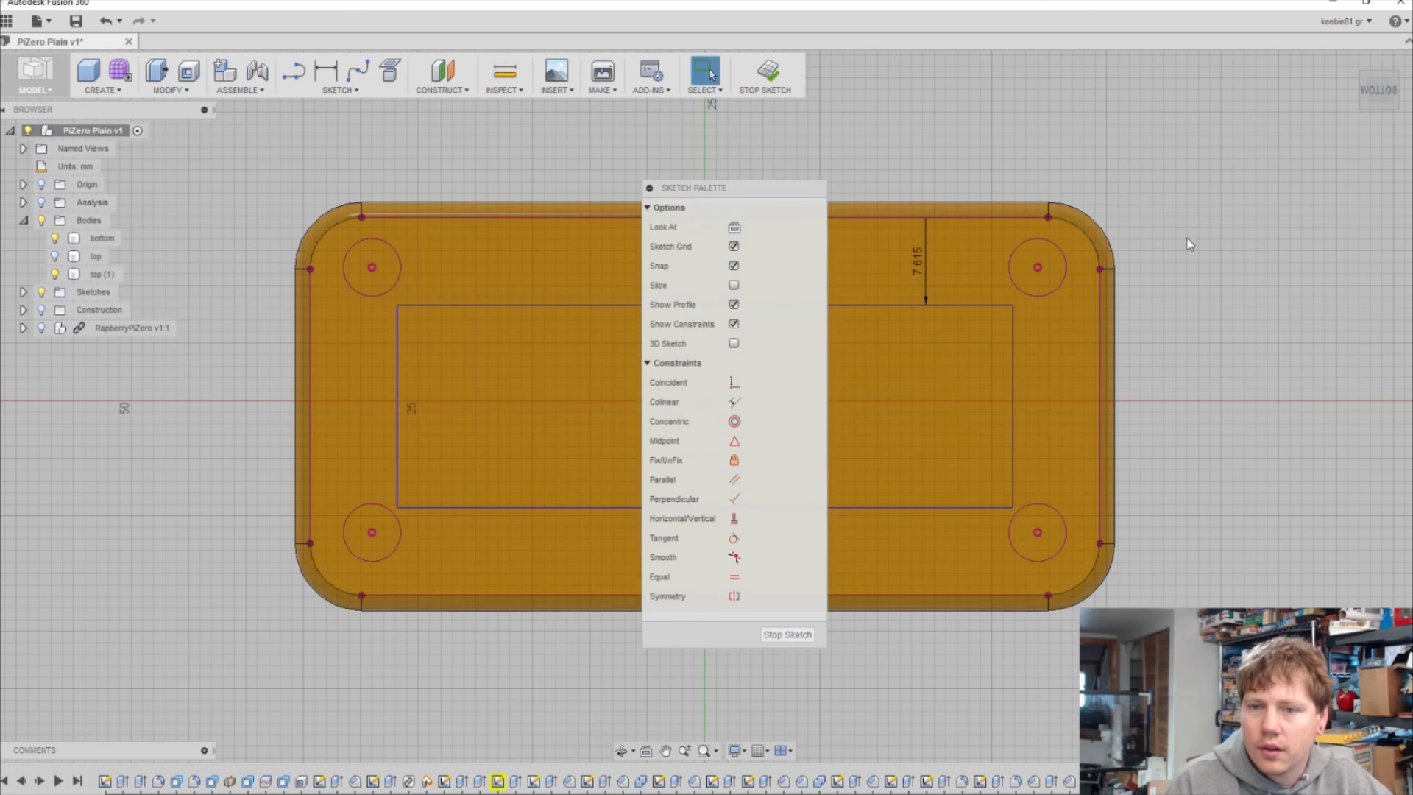
pyautogui.click(767, 78)
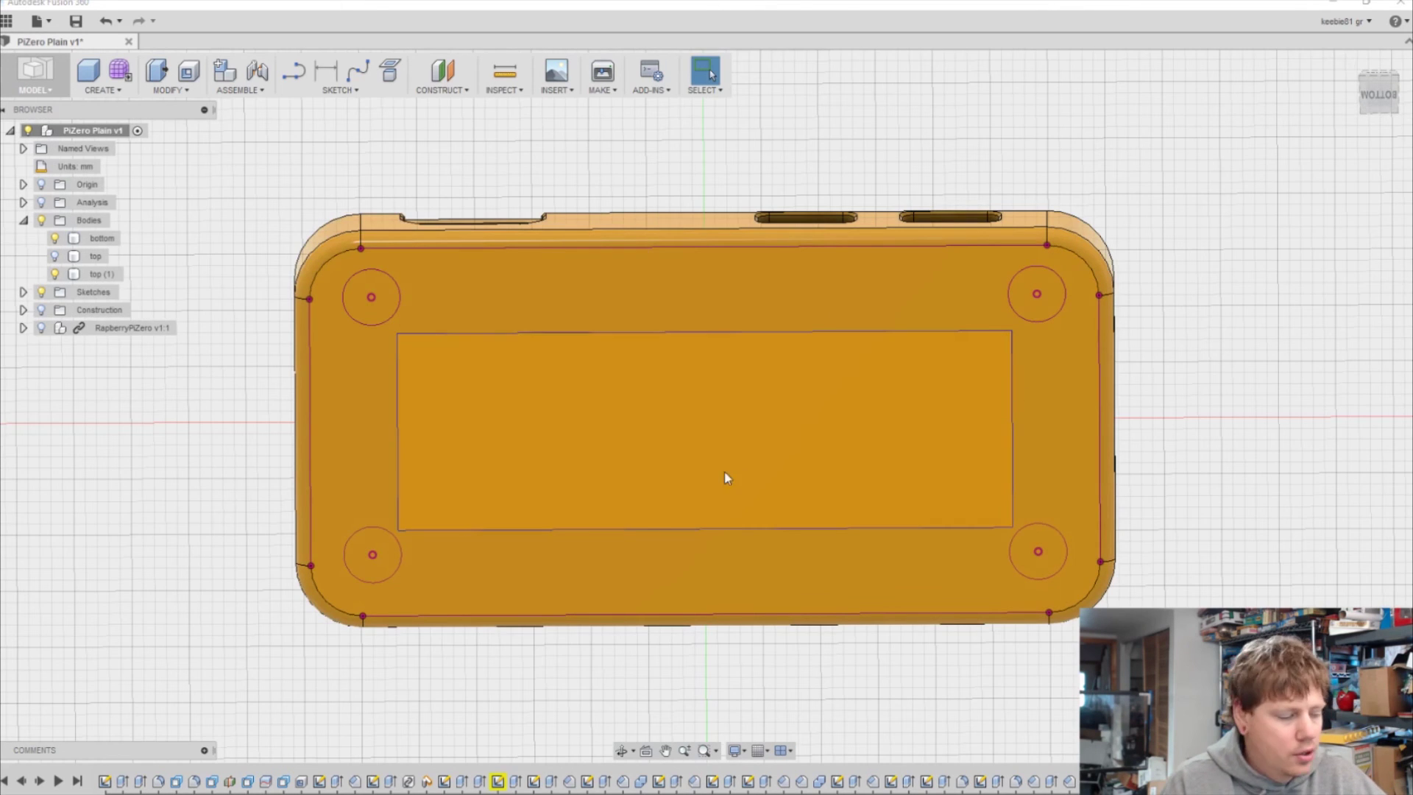
# Step: Extrude-cut the inner rectangle profile To the bottom body, opening the case floor
pyautogui.press('e')
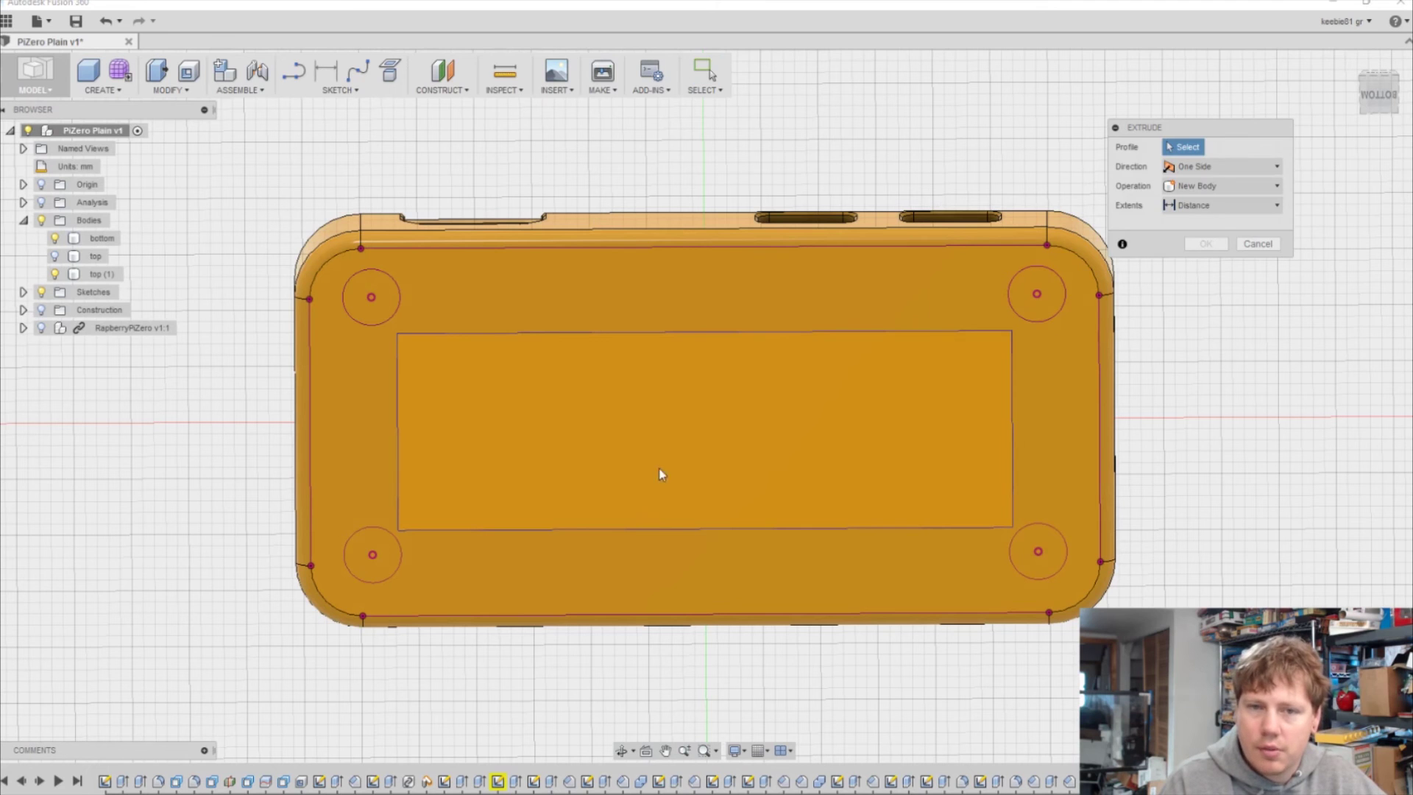
pyautogui.click(663, 431)
pyautogui.click(1379, 107)
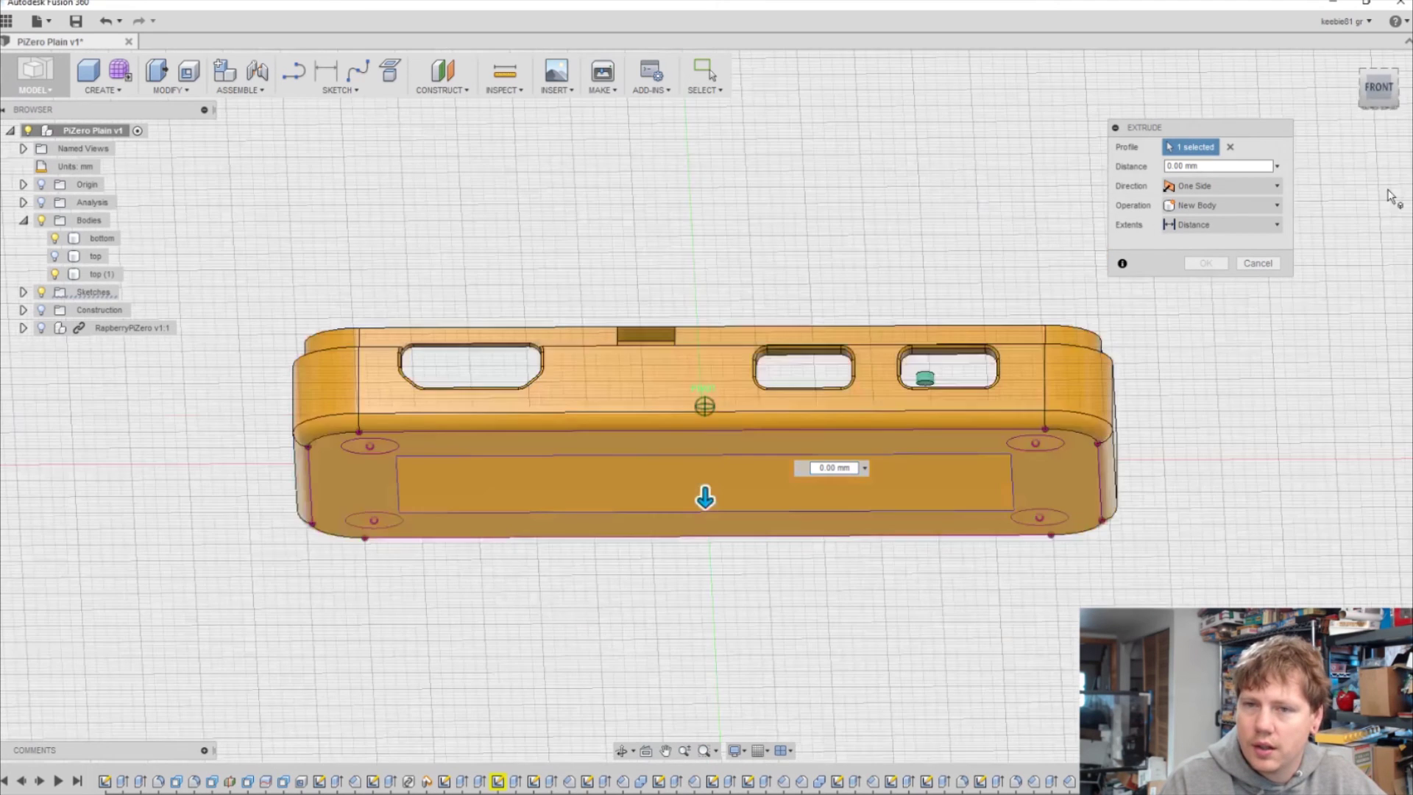
pyautogui.keyDown('shift'); pyautogui.moveTo(1391, 197); pyautogui.dragTo(1310, 309, button='middle'); pyautogui.keyUp('shift')
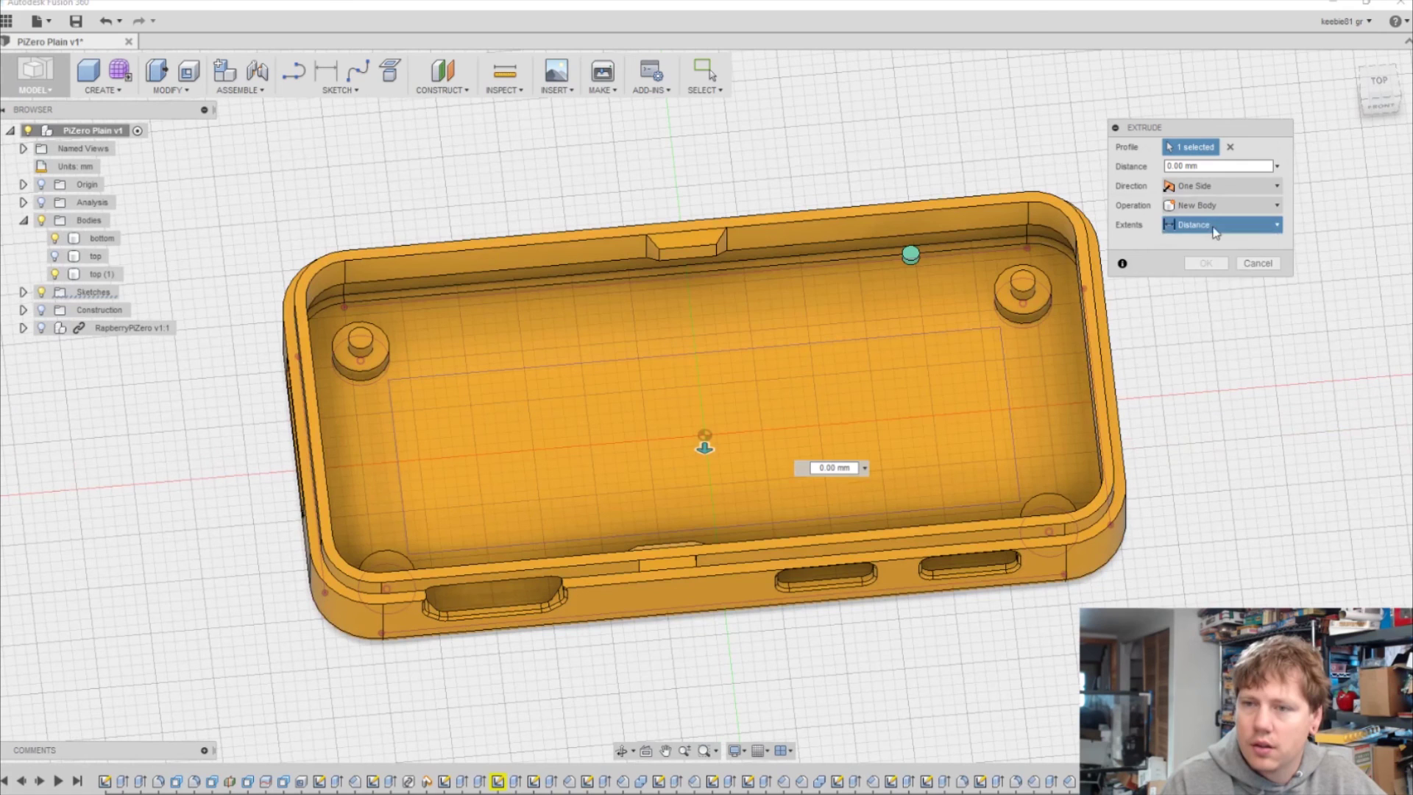
pyautogui.click(1222, 224)
pyautogui.click(1208, 262)
pyautogui.click(907, 324)
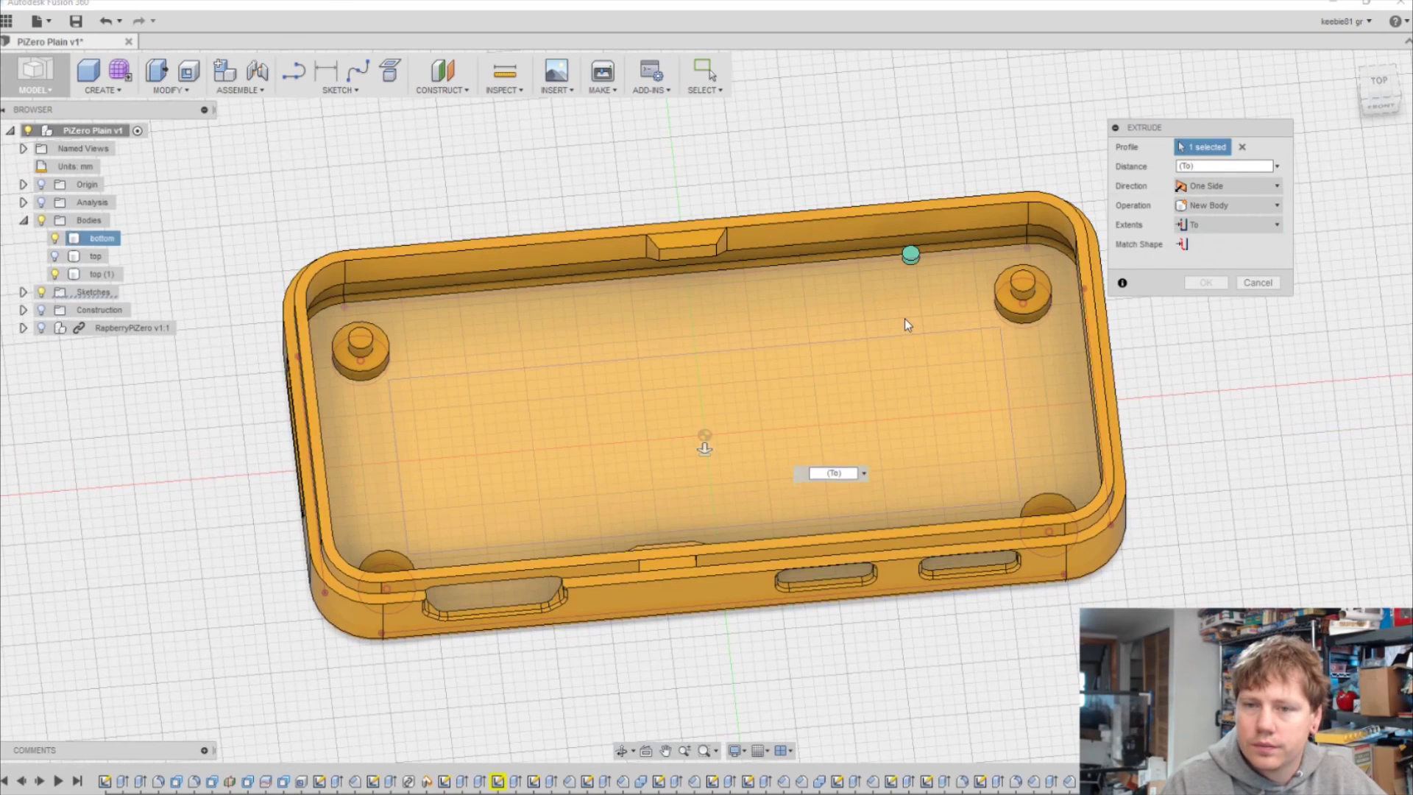
pyautogui.click(1203, 320)
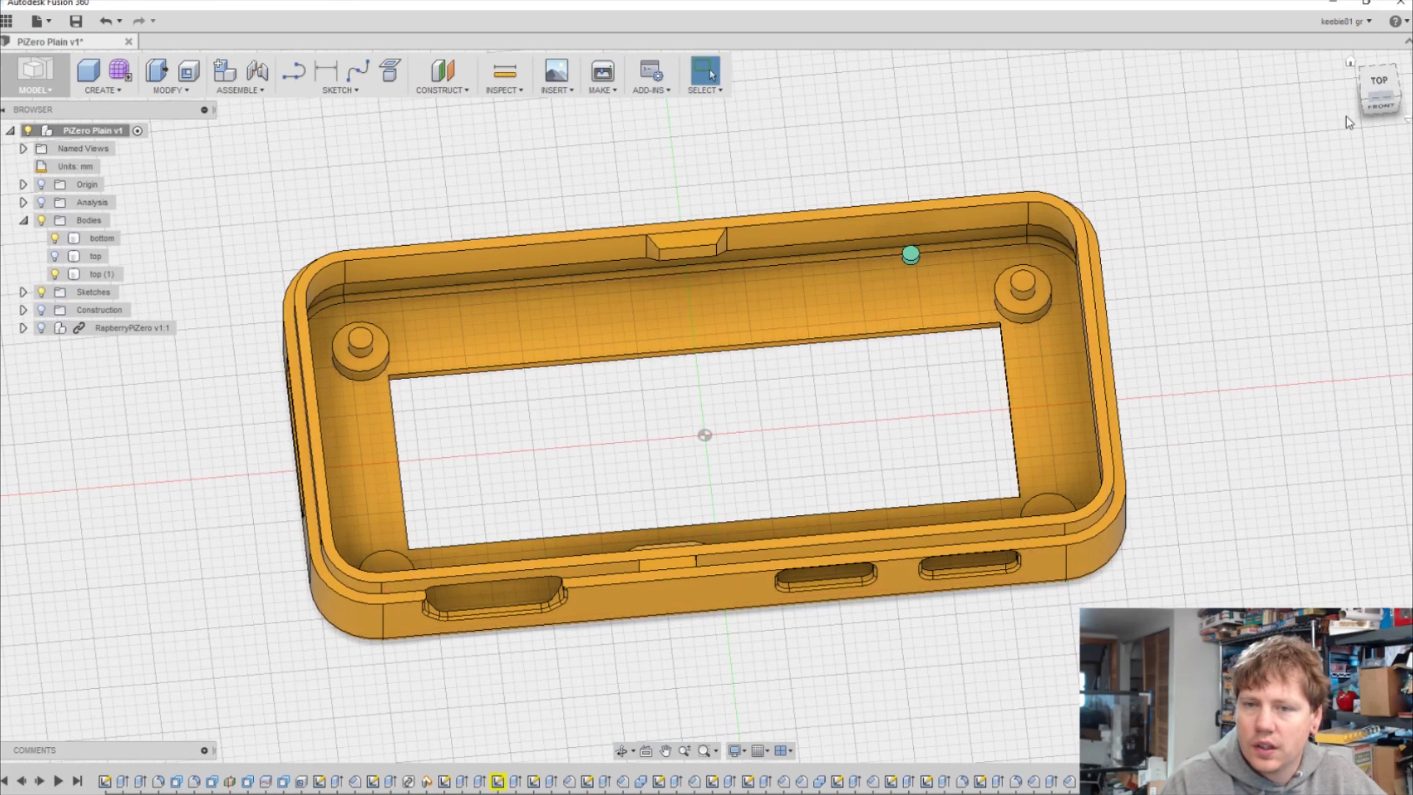
pyautogui.moveTo(1371, 110)
pyautogui.keyDown('shift'); pyautogui.mouseDown(button='middle')
pyautogui.moveTo(1339, 141)
pyautogui.moveTo(1326, 119)
pyautogui.mouseUp(button='middle'); pyautogui.keyUp('shift')
# Step: Show the top lid and RaspberryPiZero, inspect the fit, and open the bottom body's menu
pyautogui.click(54, 256)
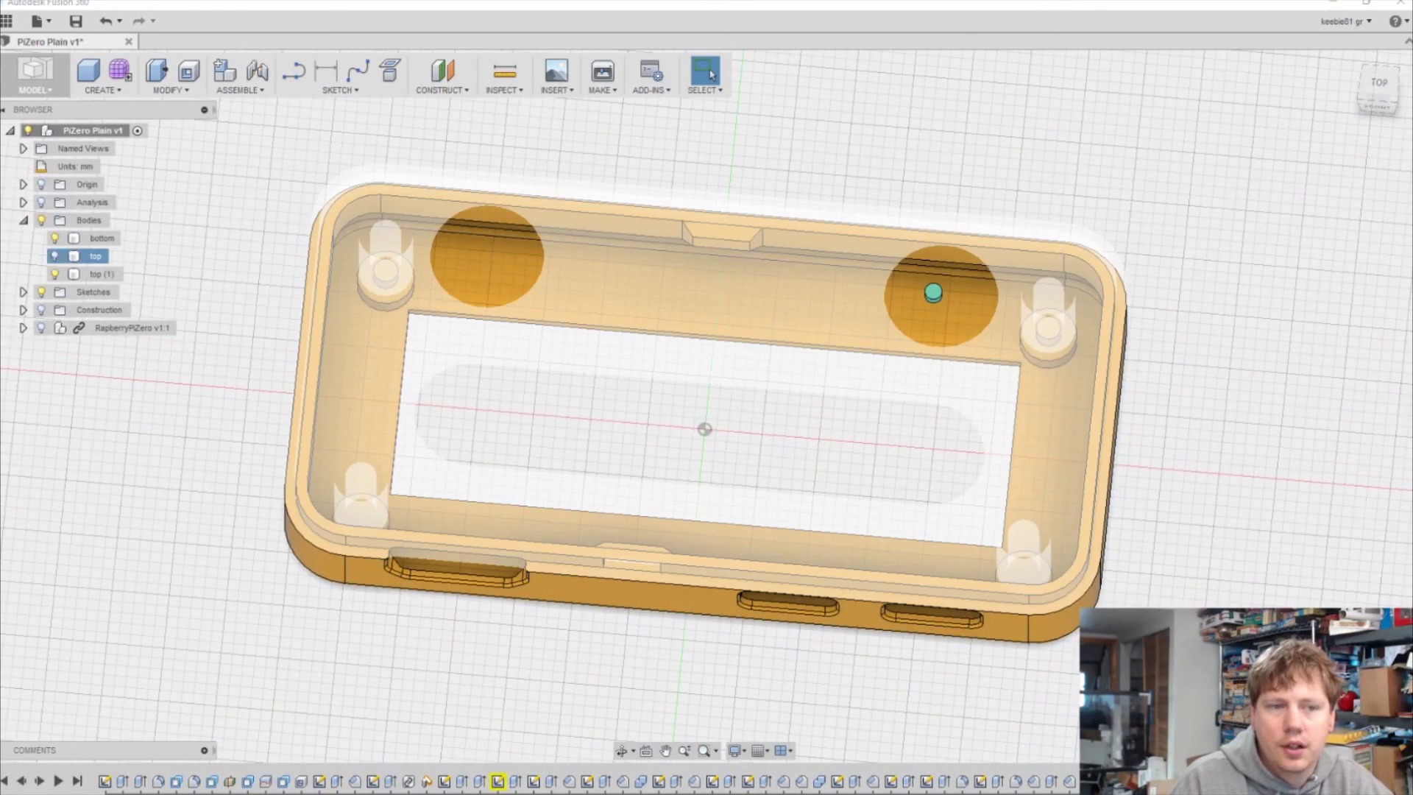
pyautogui.click(42, 328)
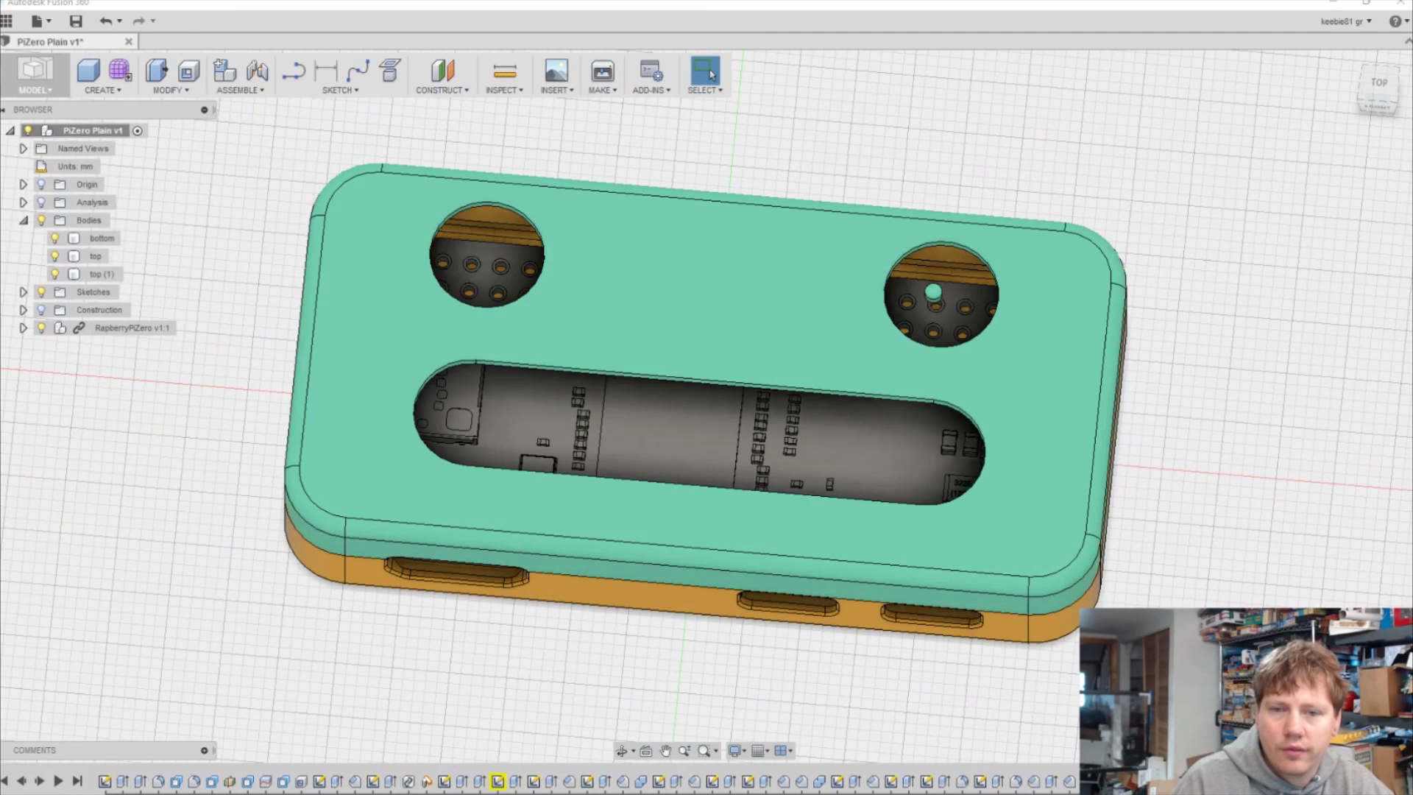
pyautogui.keyDown('shift'); pyautogui.moveTo(1384, 107); pyautogui.dragTo(1392, 56, button='middle'); pyautogui.keyUp('shift')
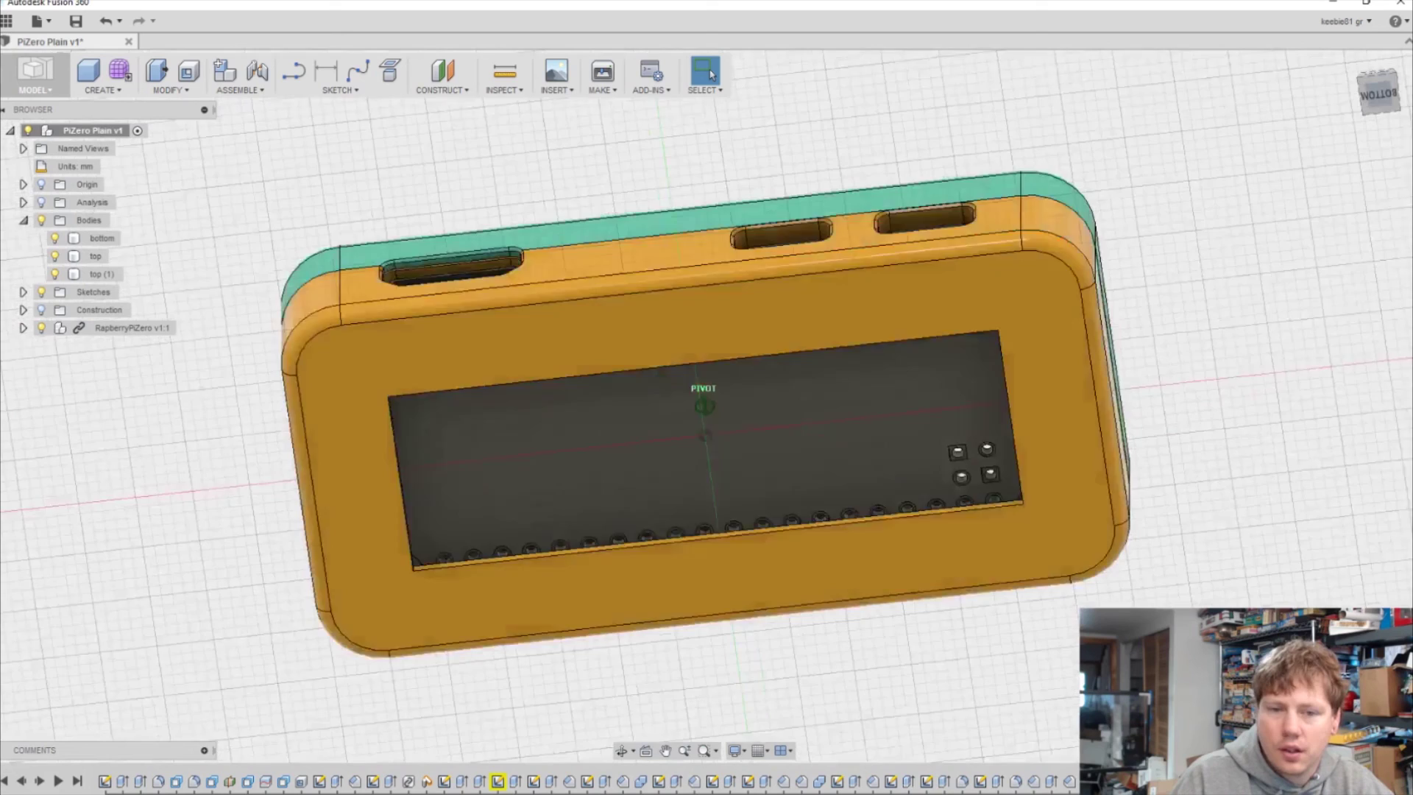
pyautogui.keyDown('shift'); pyautogui.moveTo(705, 406); pyautogui.dragTo(705, 331, button='middle'); pyautogui.keyUp('shift')
pyautogui.keyDown('shift'); pyautogui.moveTo(705, 406); pyautogui.dragTo(704, 478, button='middle'); pyautogui.keyUp('shift')
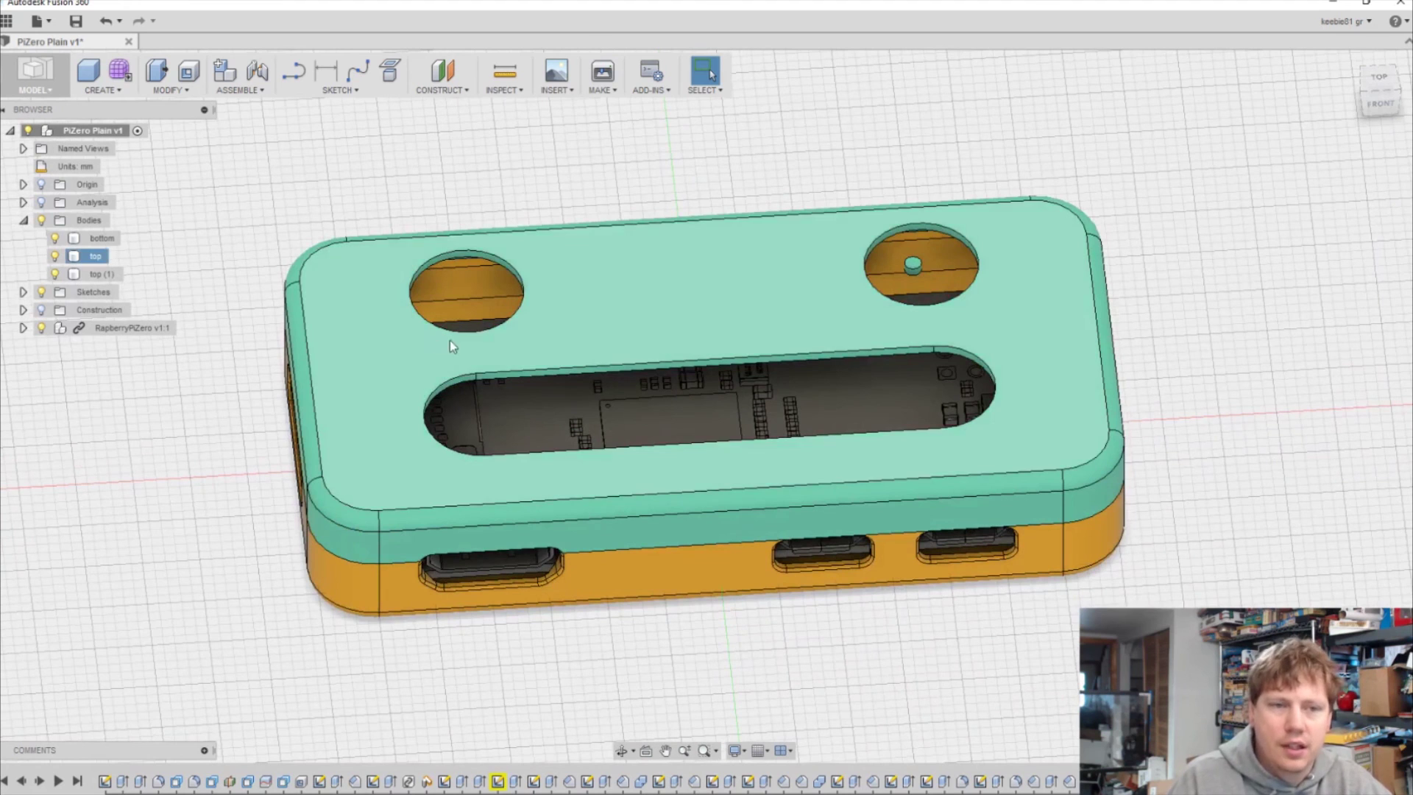
pyautogui.rightClick(99, 238)
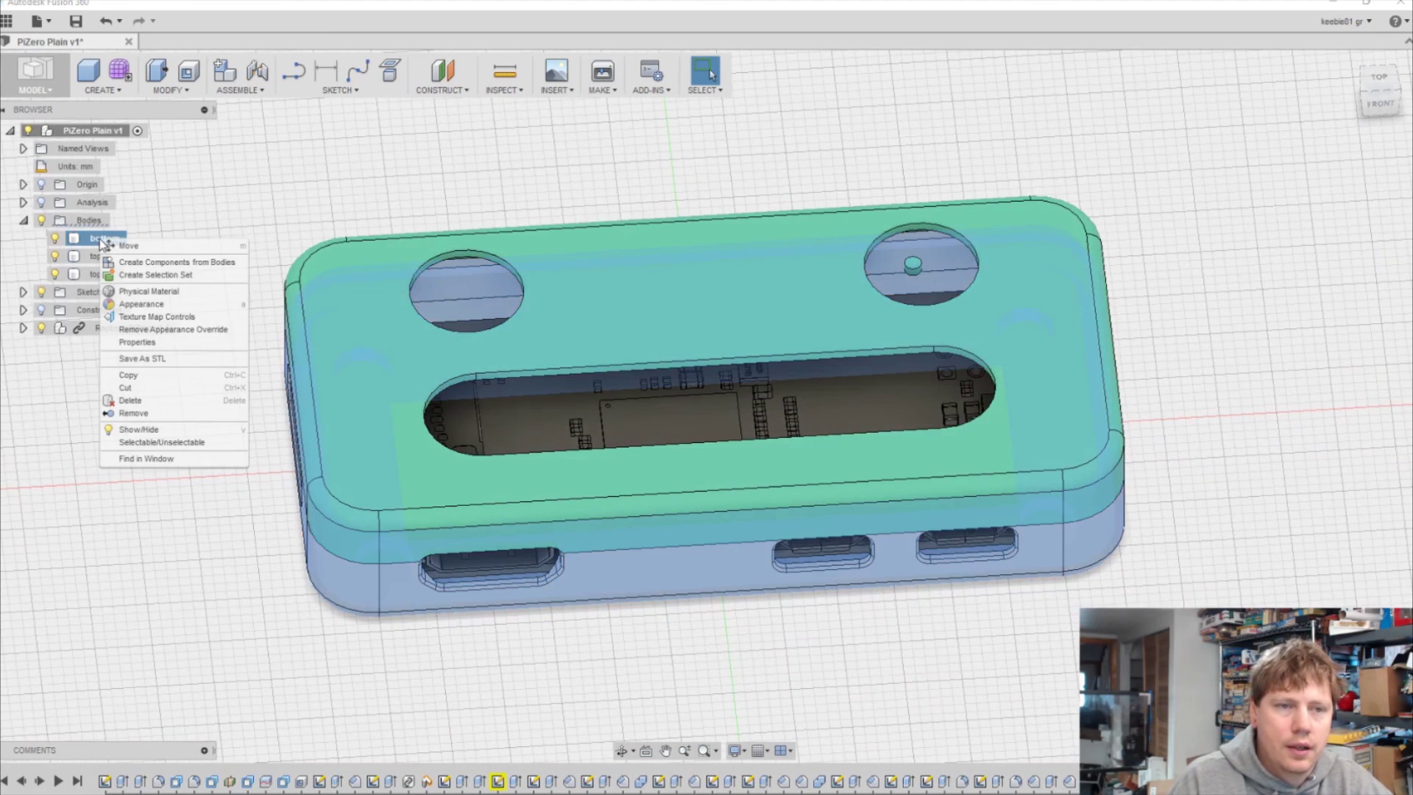